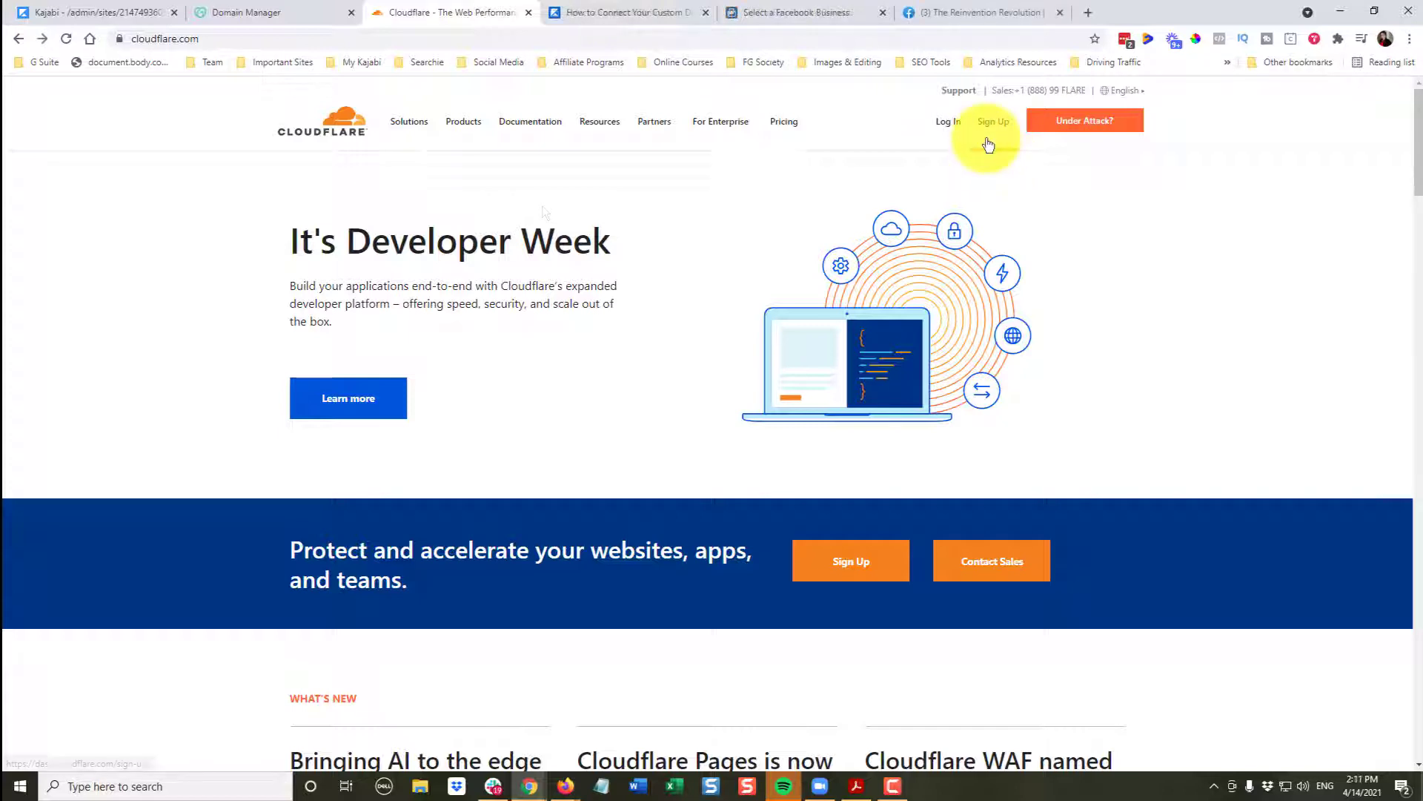
- Register a new Cloudflare account with the user's e-mail address and a password
click(994, 130)
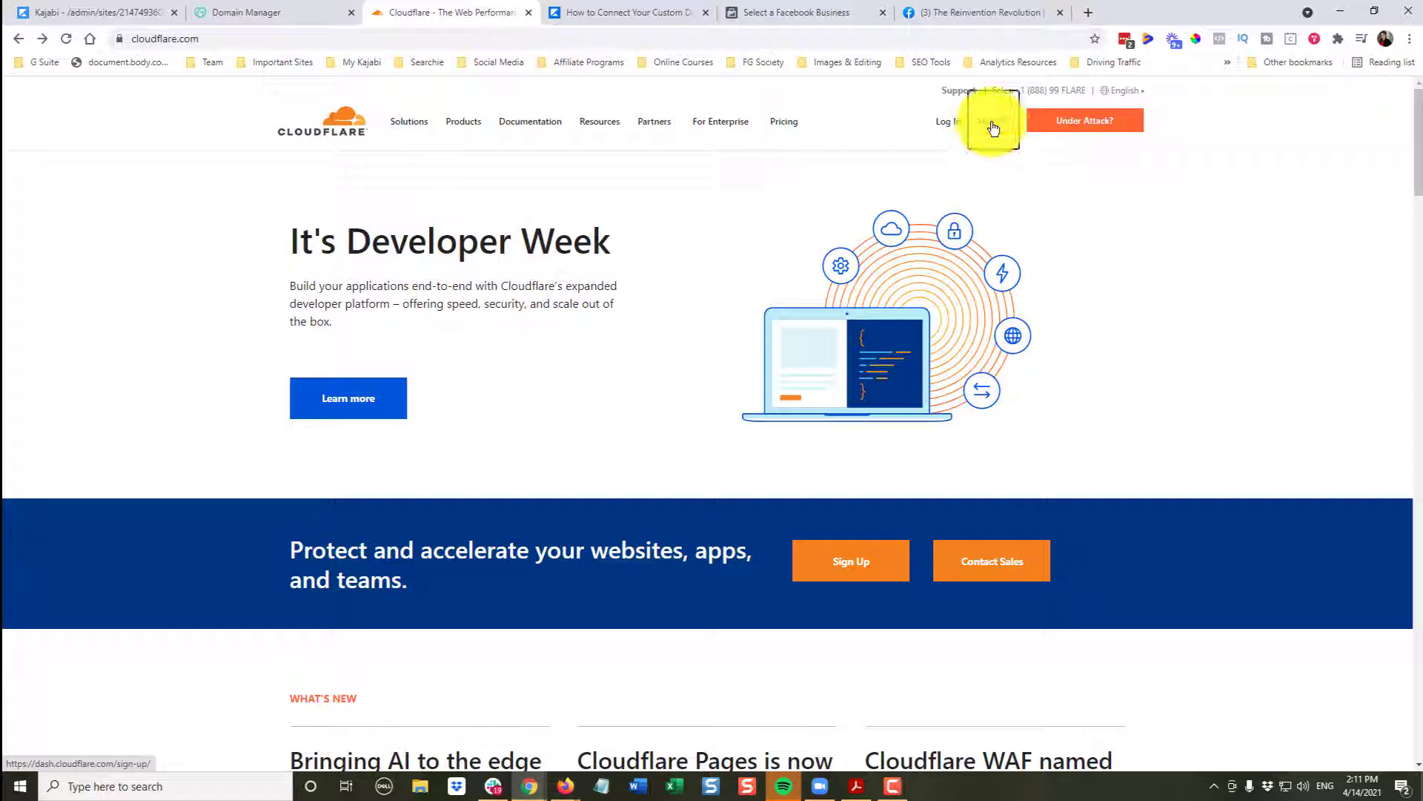
click(414, 237)
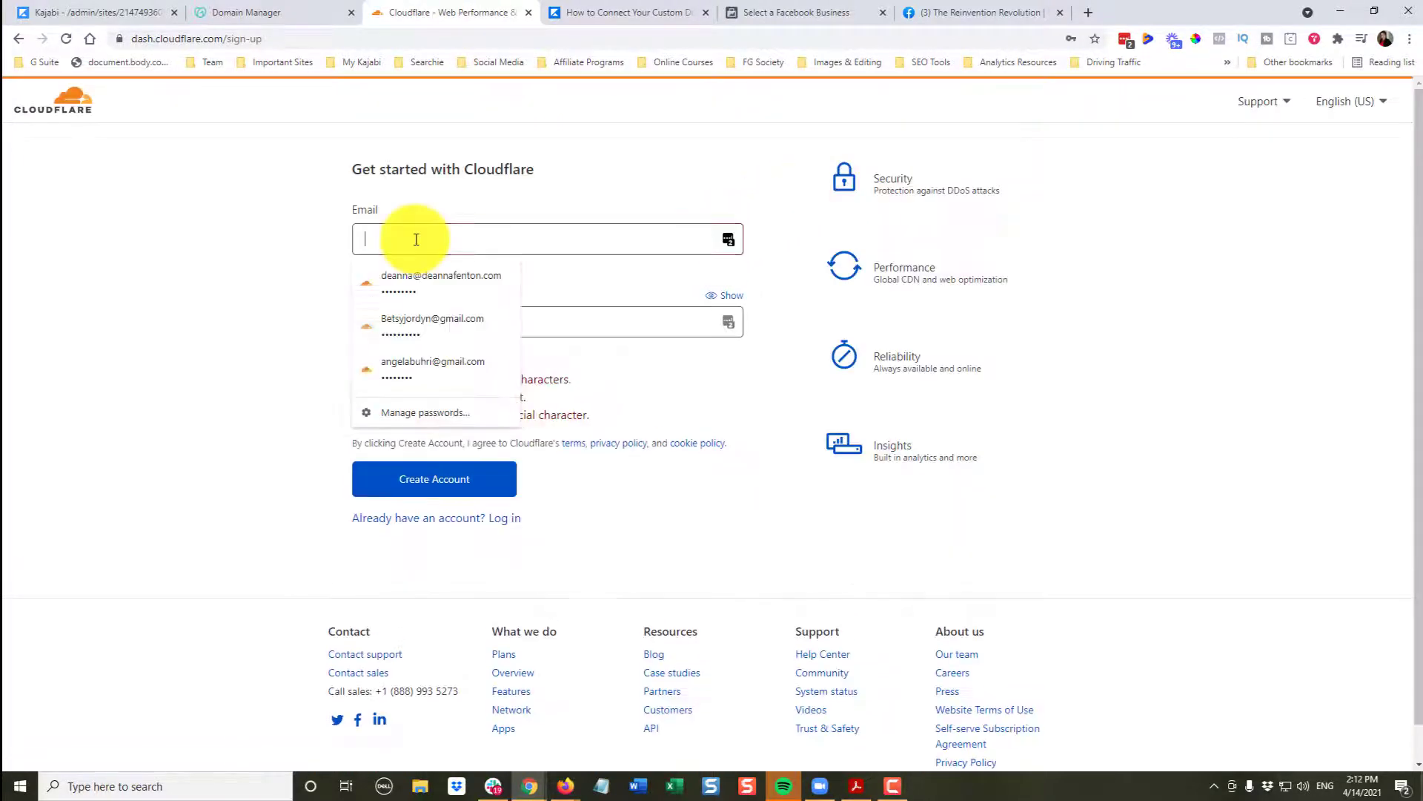
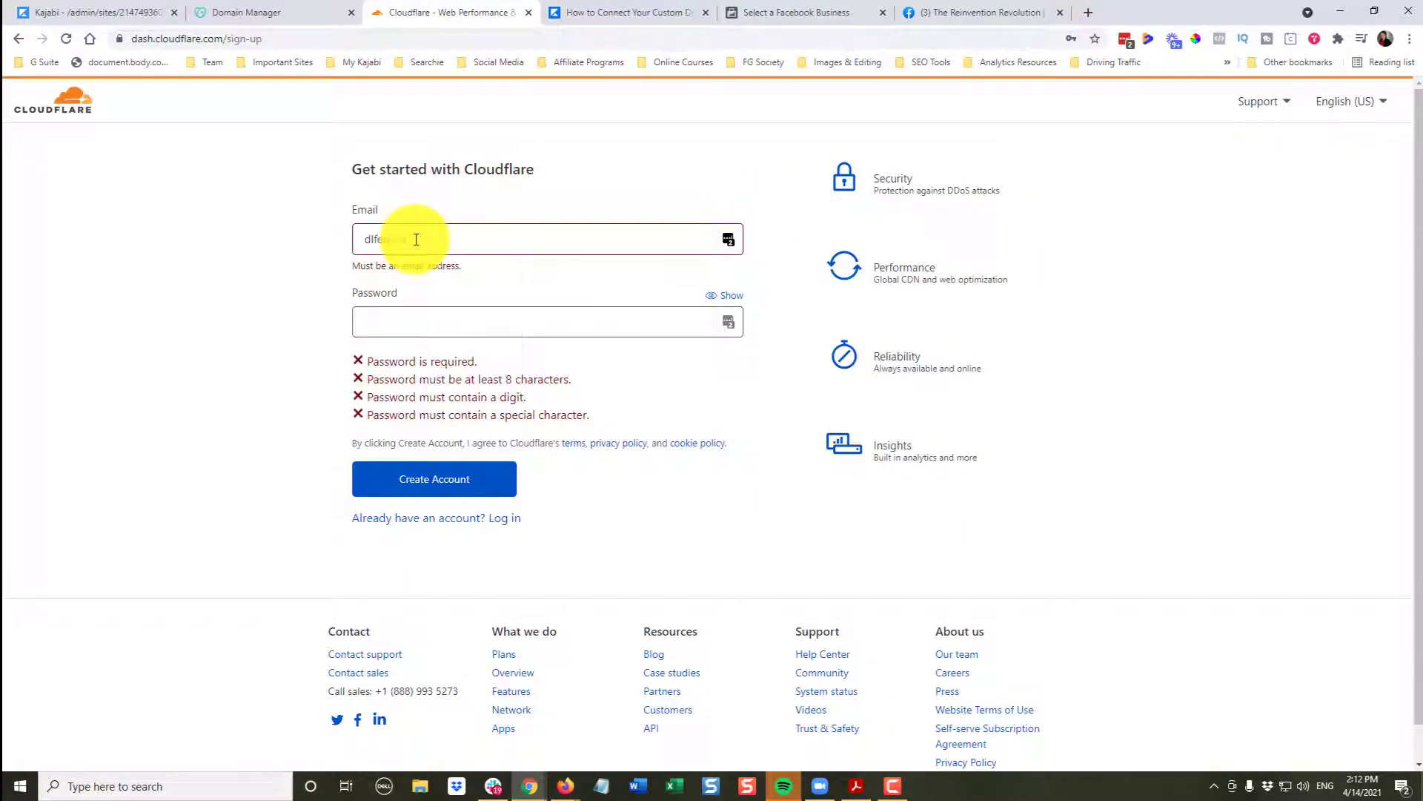
click(397, 305)
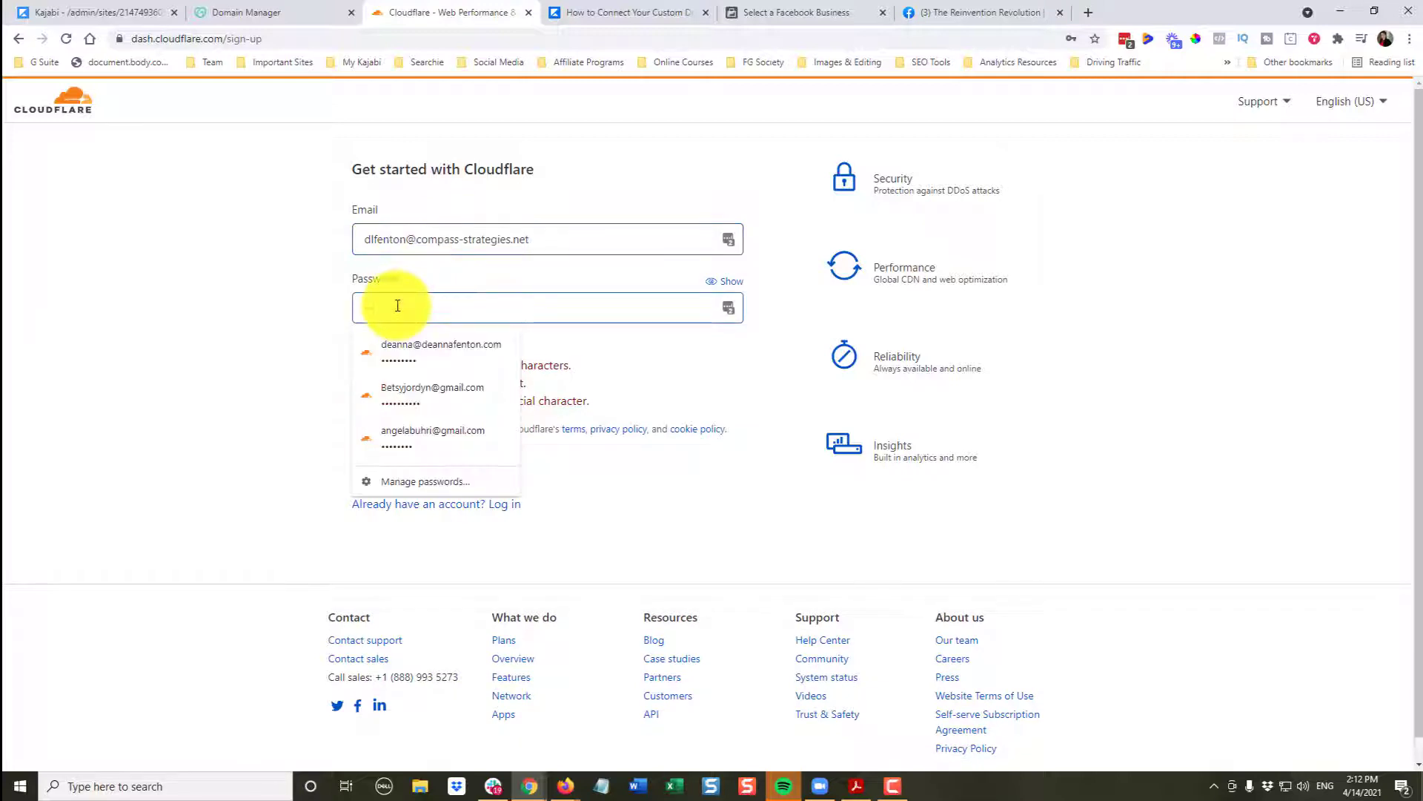
text(•••••••••••)
key(Tab)
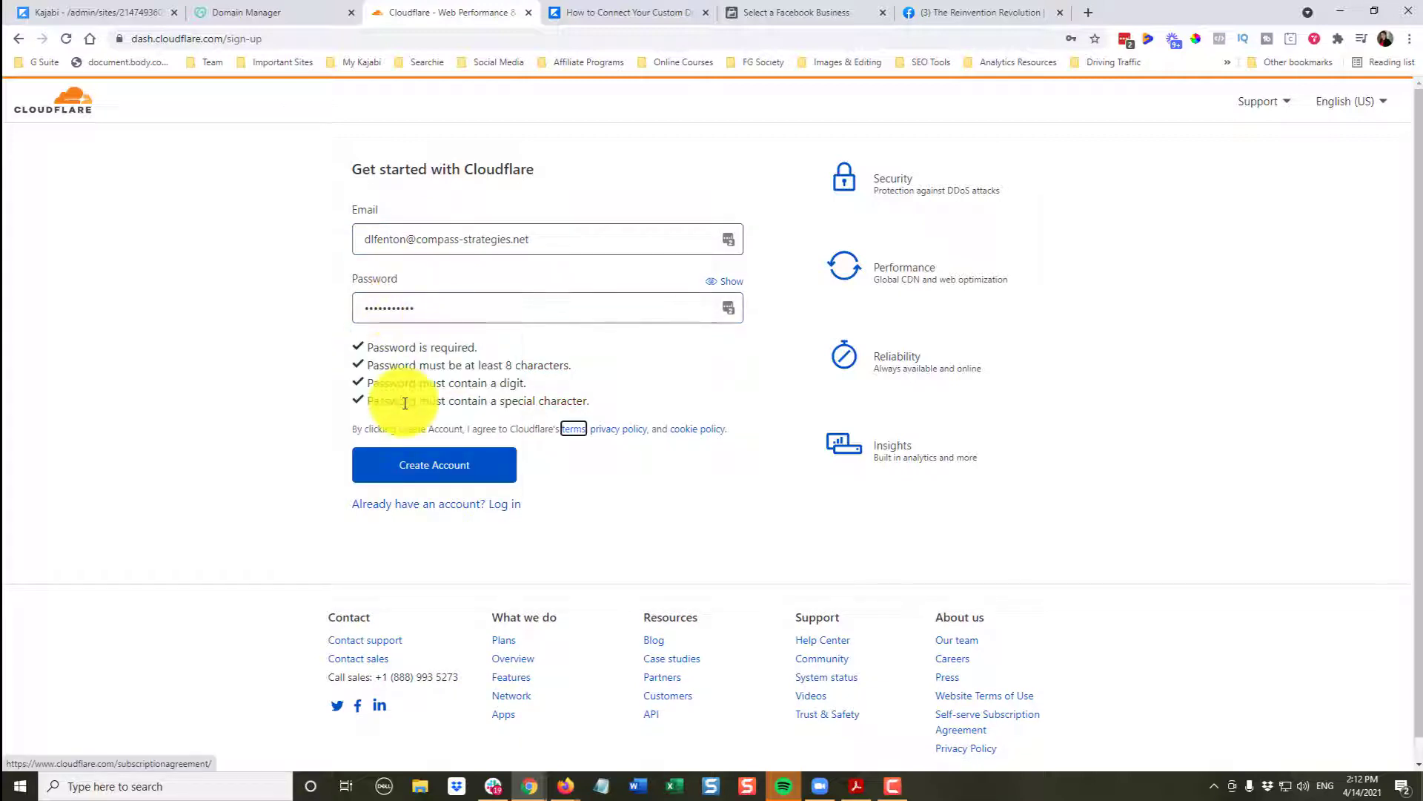
click(422, 476)
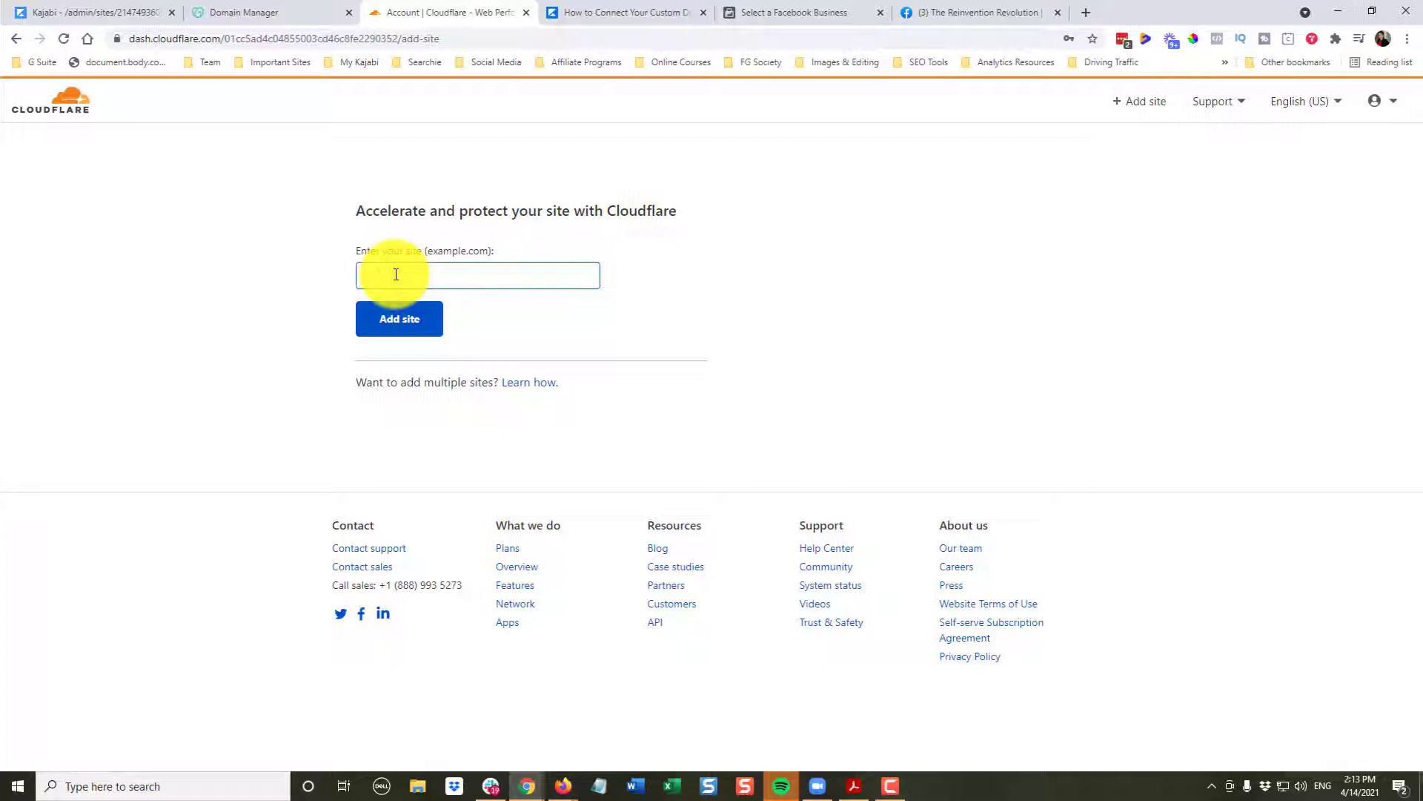
- Add thereinventionrevolution.com as a site on the Free plan and start the DNS scan
text(thereinventionrevolution.com)
click(386, 330)
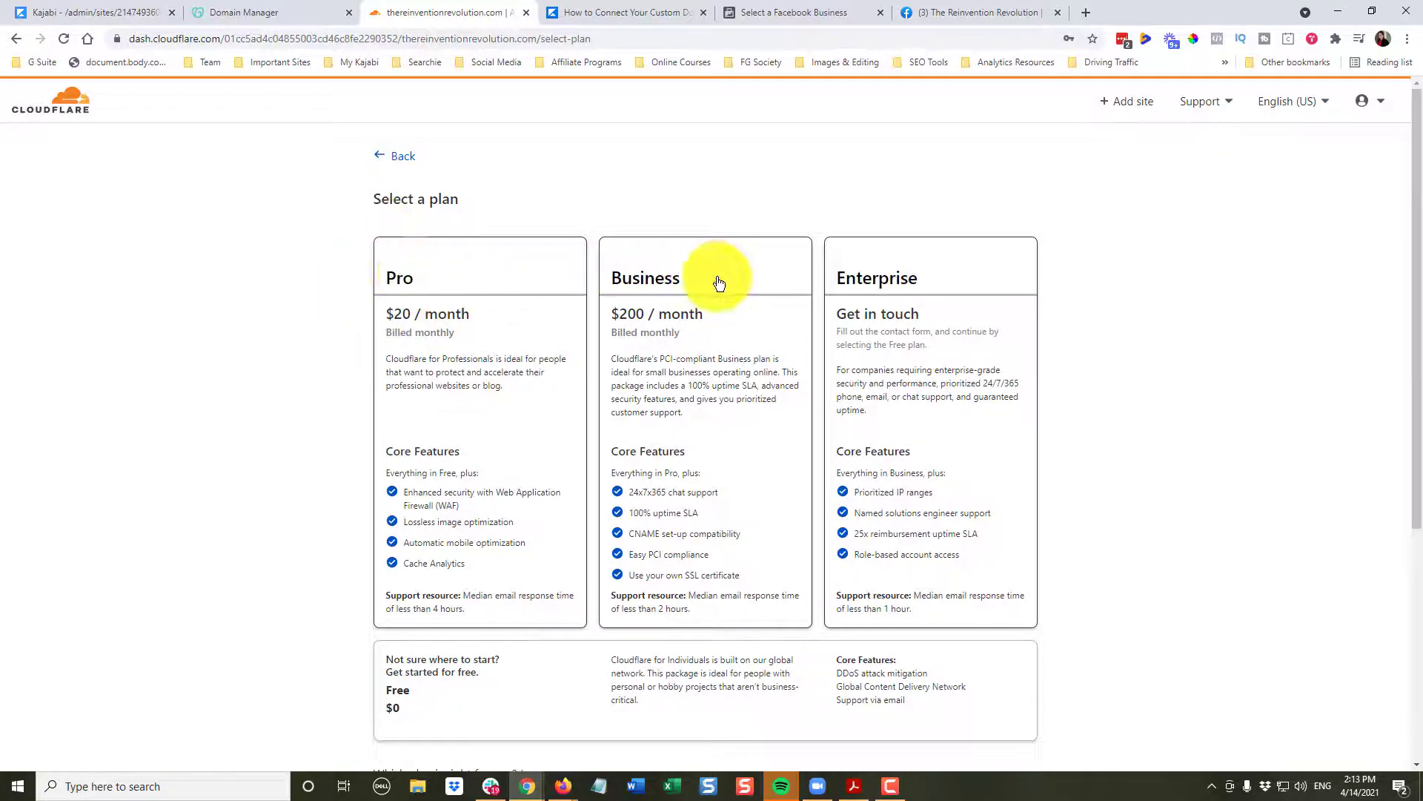
scroll(273, 414, down, 4)
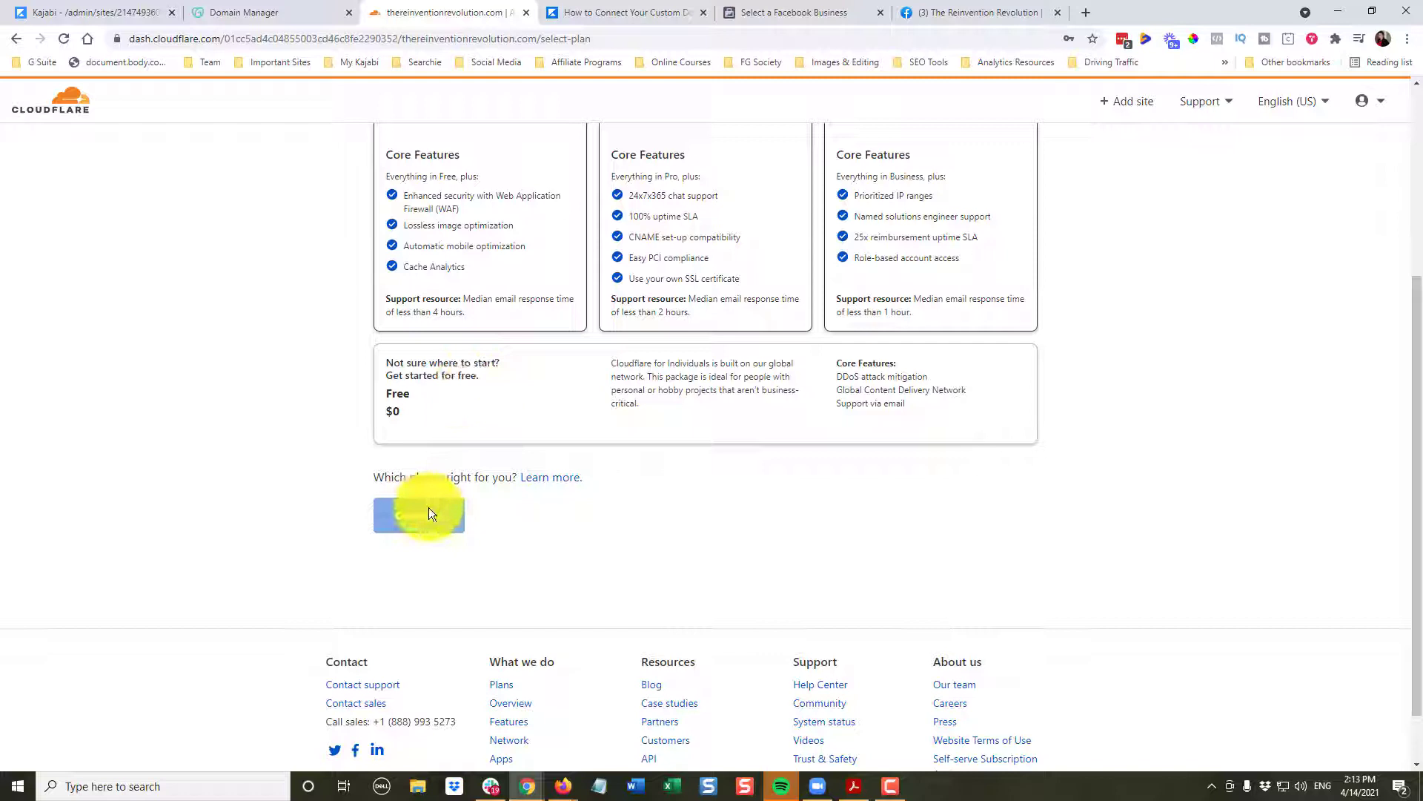
click(407, 407)
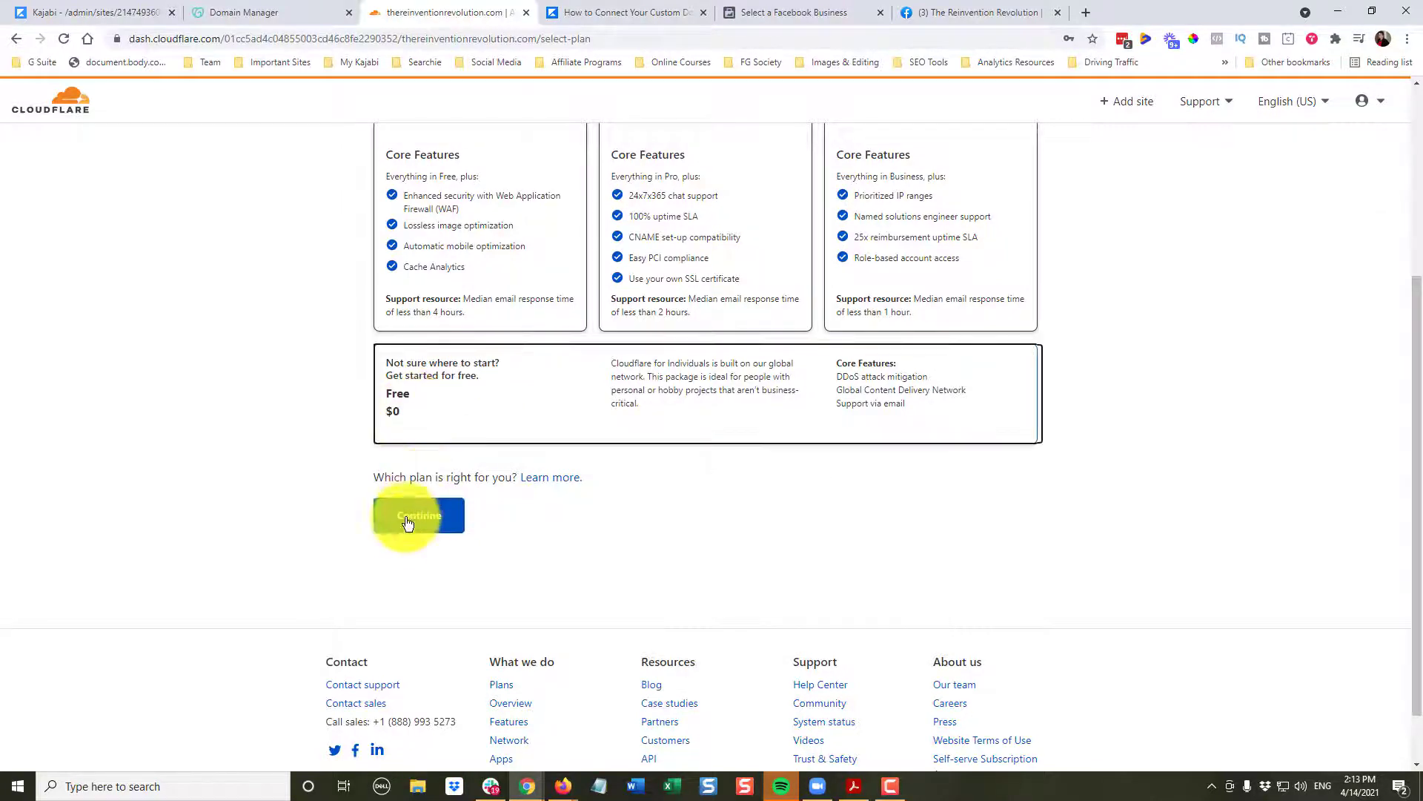
click(420, 516)
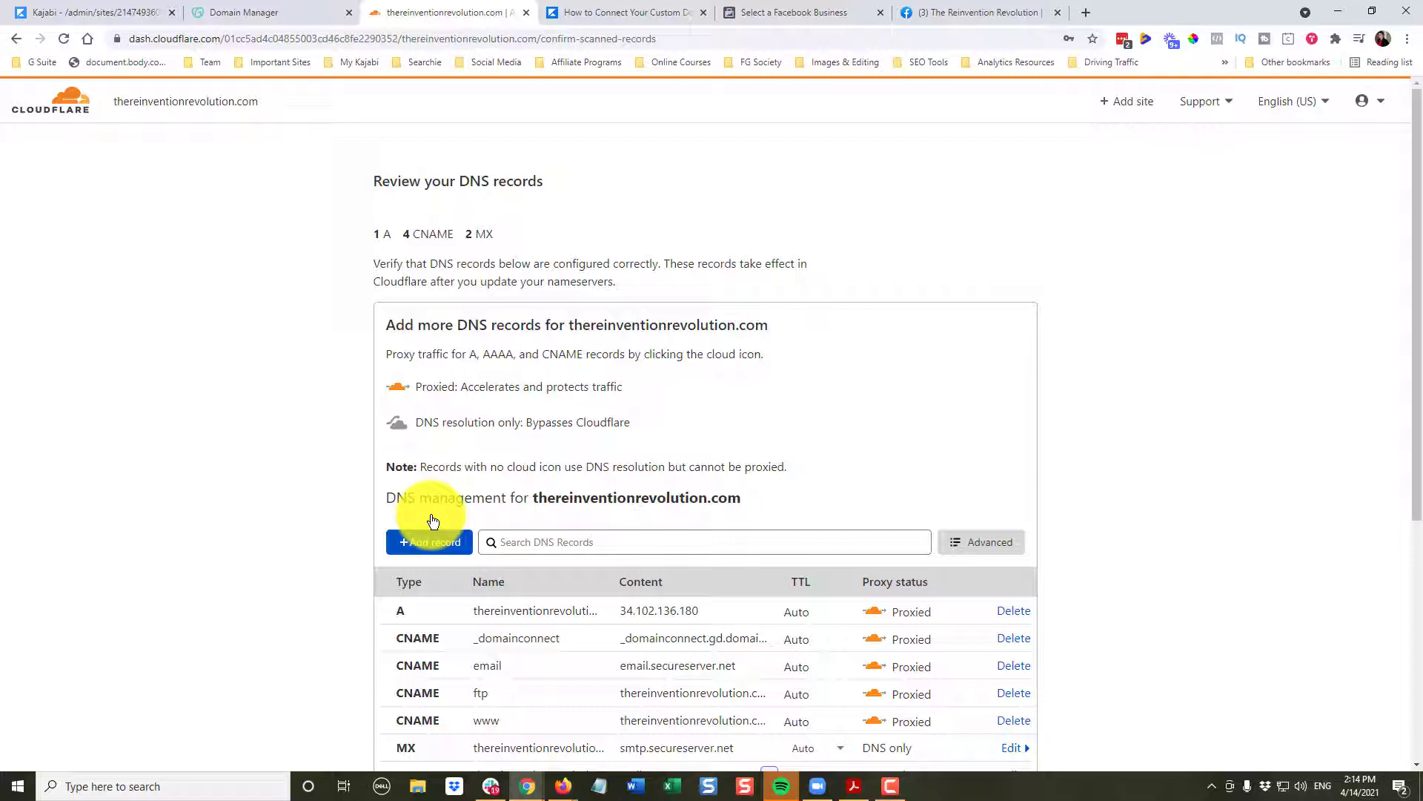
- Review the scanned 1 A, 4 CNAME and 2 MX records, then switch to GoDaddy's Domain Manager
scroll(823, 486, down, 3)
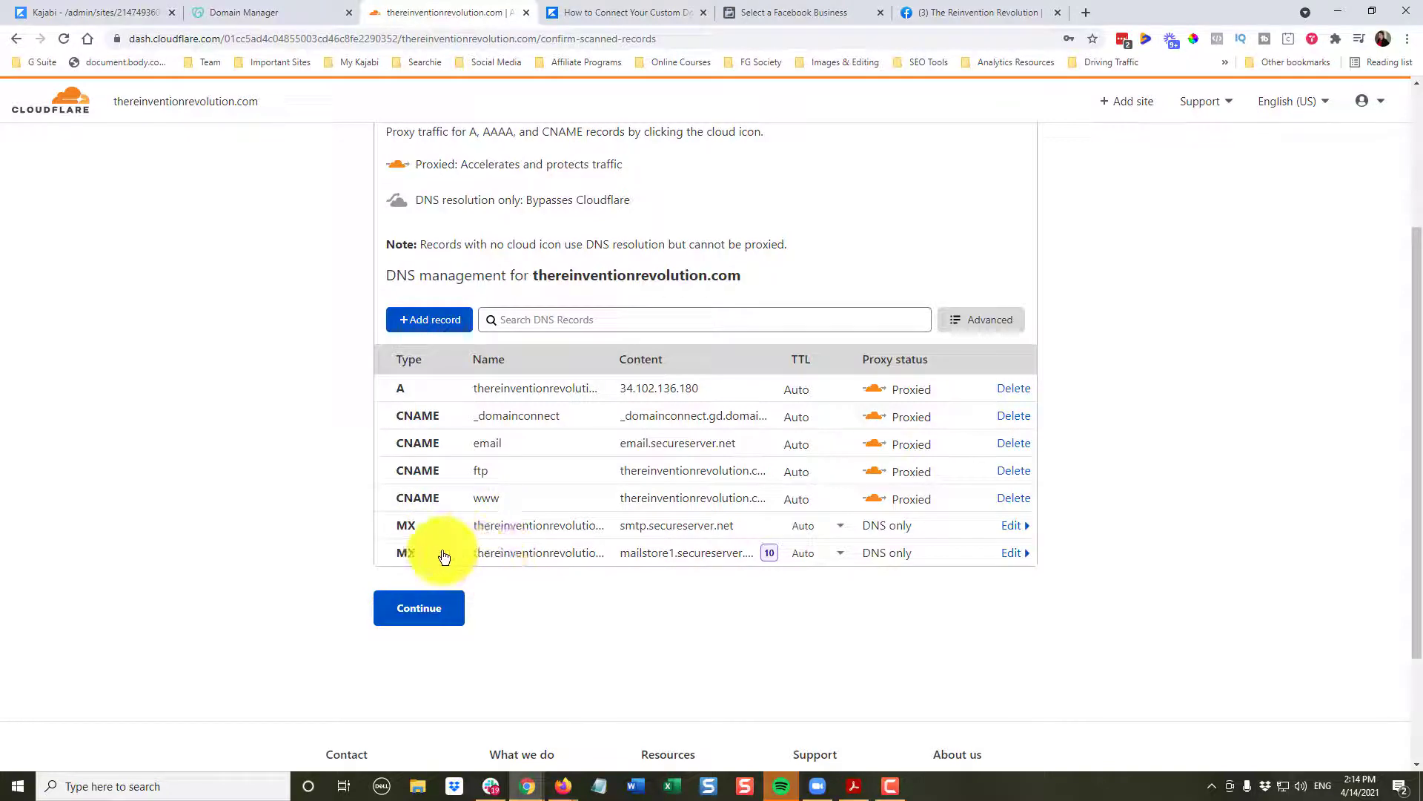
click(244, 13)
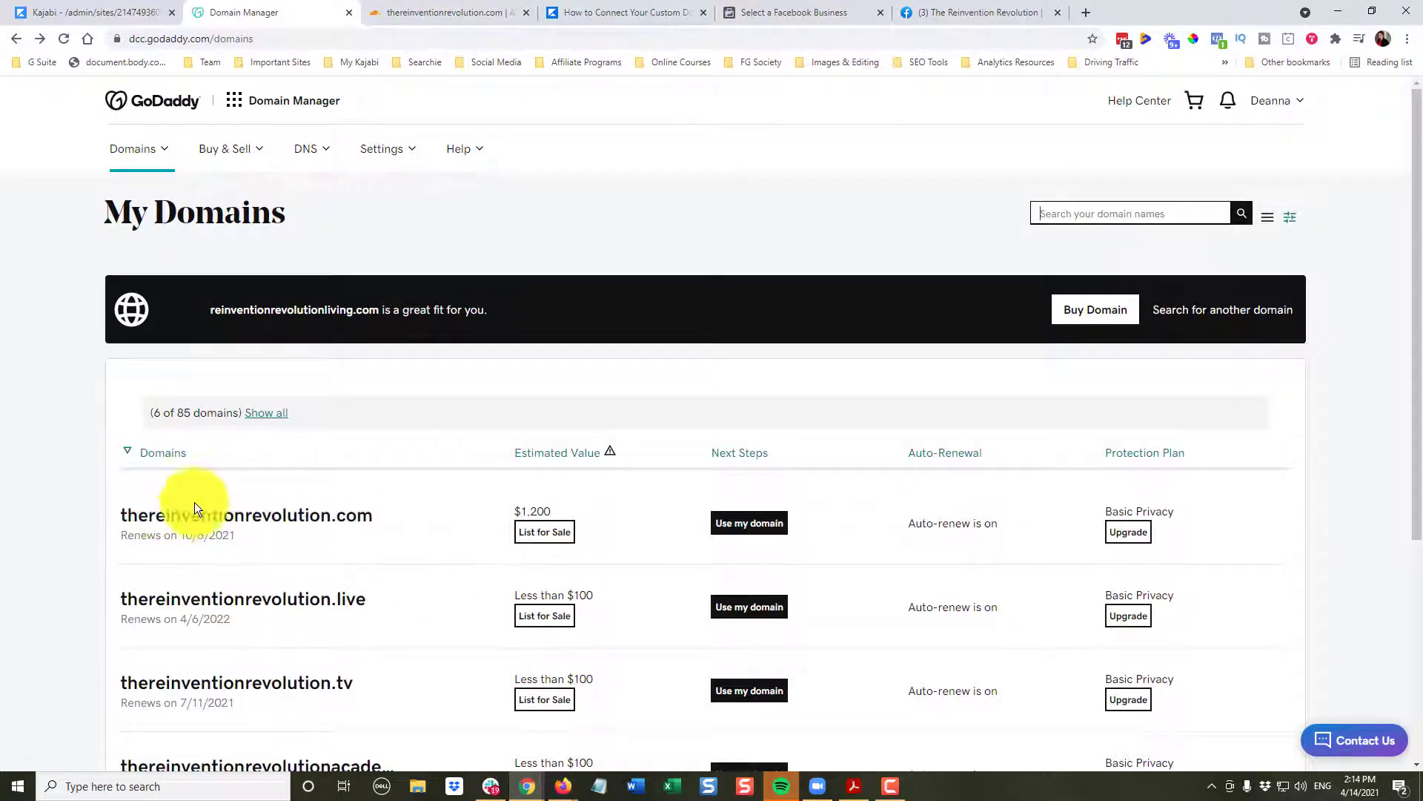
- Compare GoDaddy's DNS records for thereinventionrevolution.com with Cloudflare's scanned list
click(172, 519)
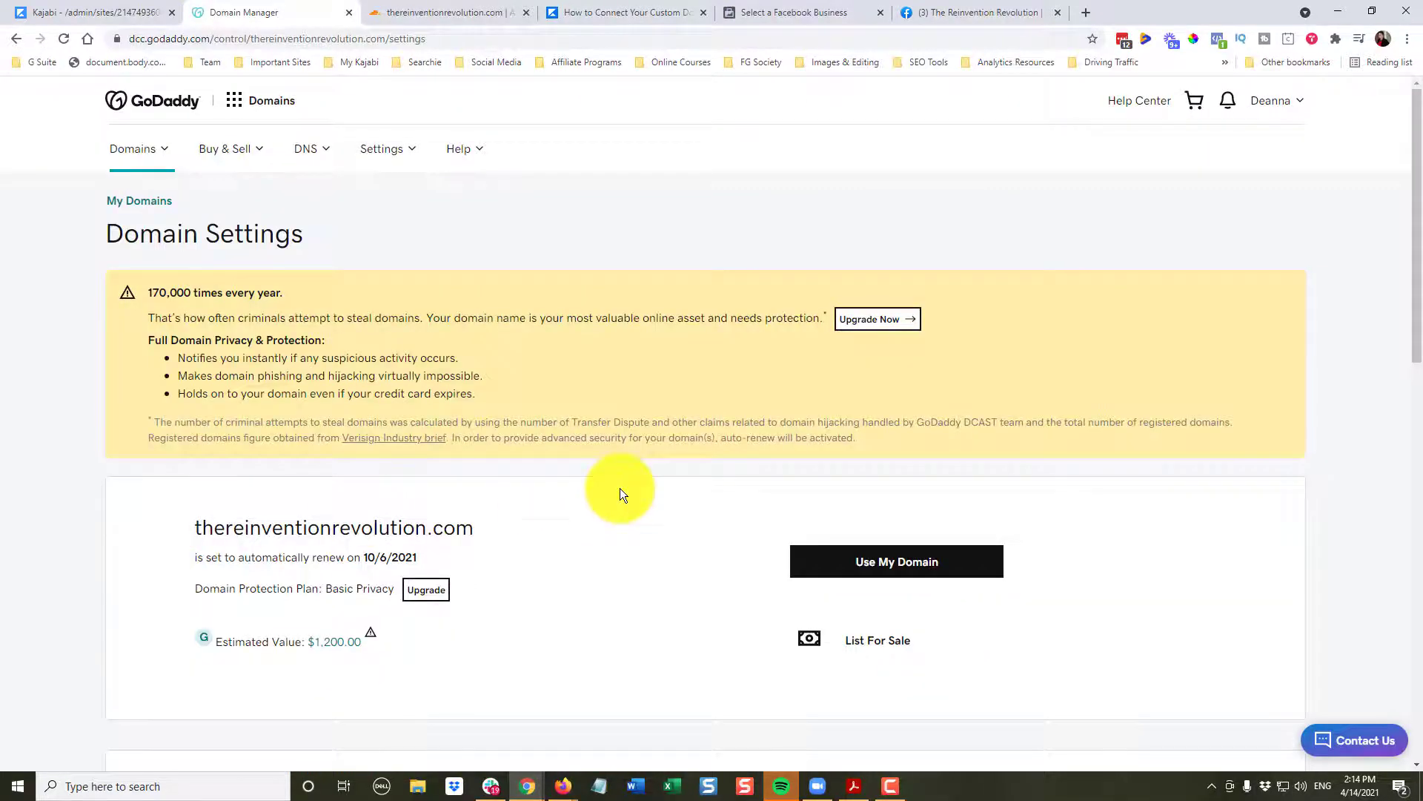
scroll(620, 492, down, 10)
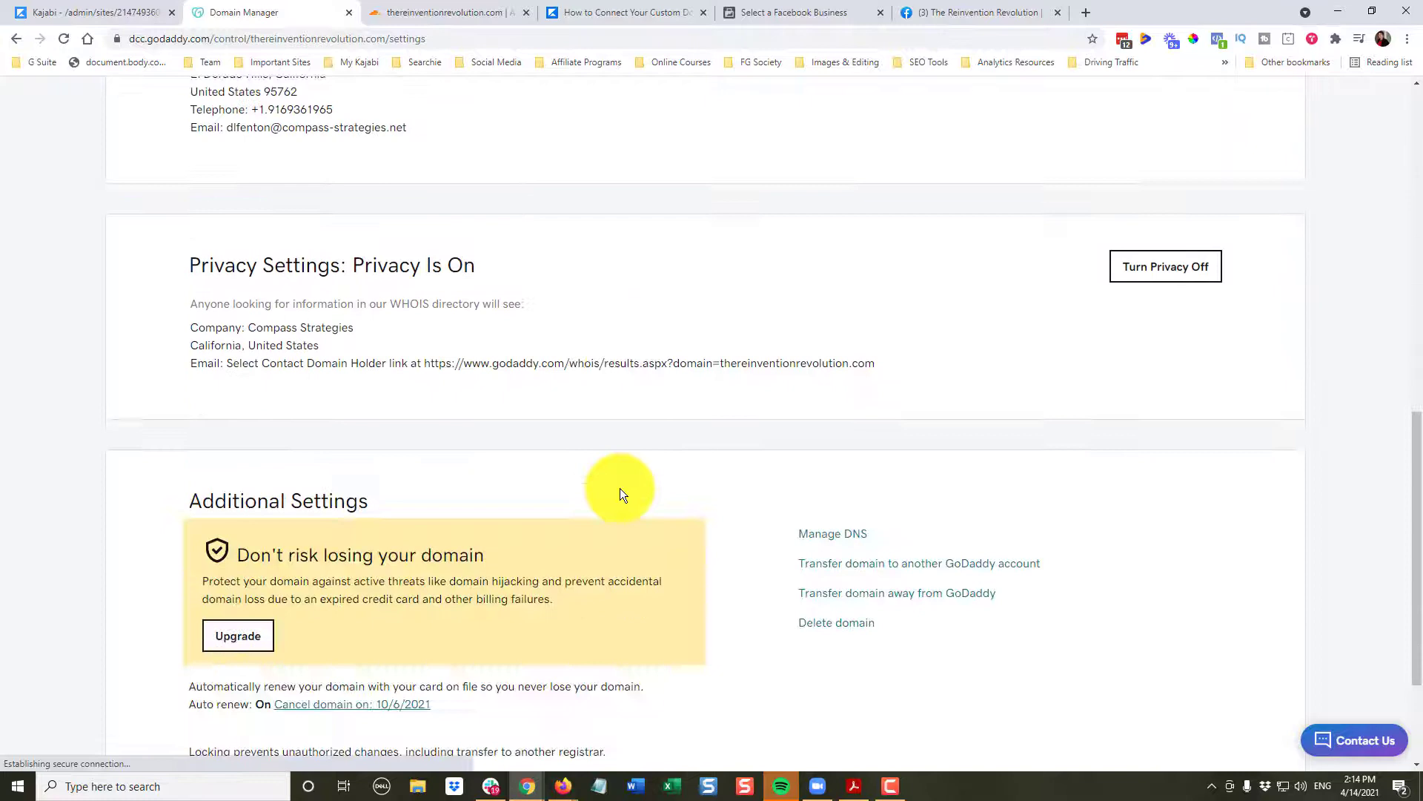
scroll(620, 493, down, 1)
click(838, 466)
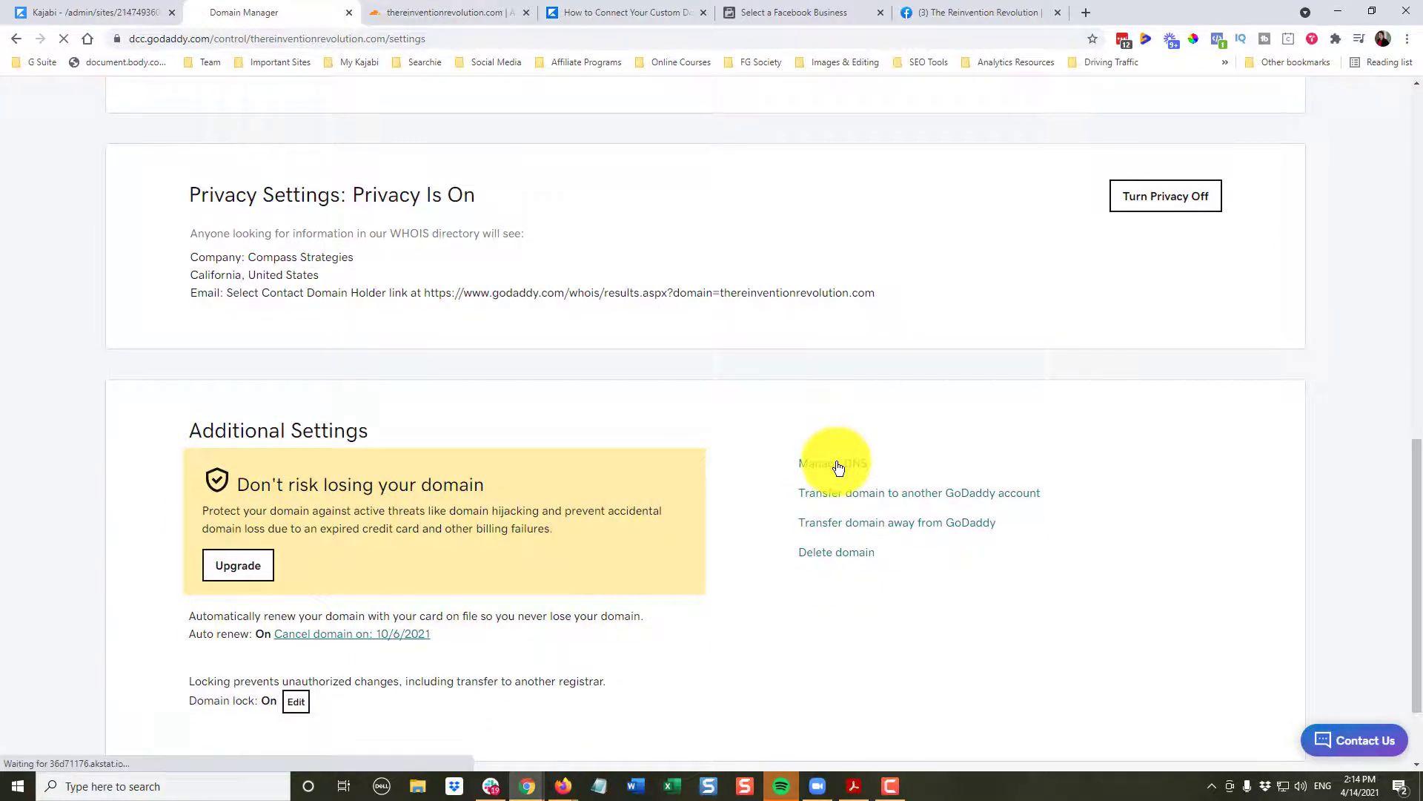
scroll(837, 467, down, 2)
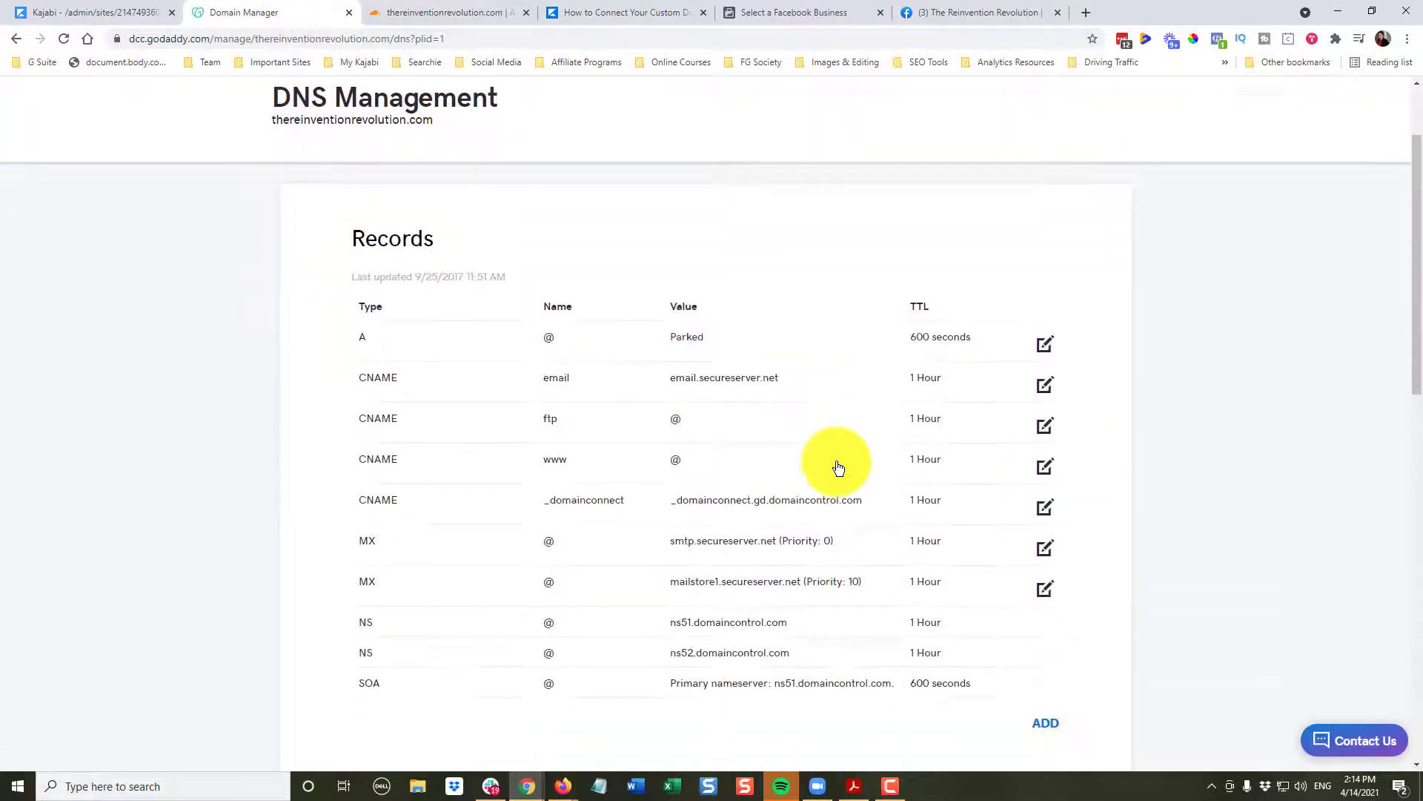
scroll(837, 466, down, 1)
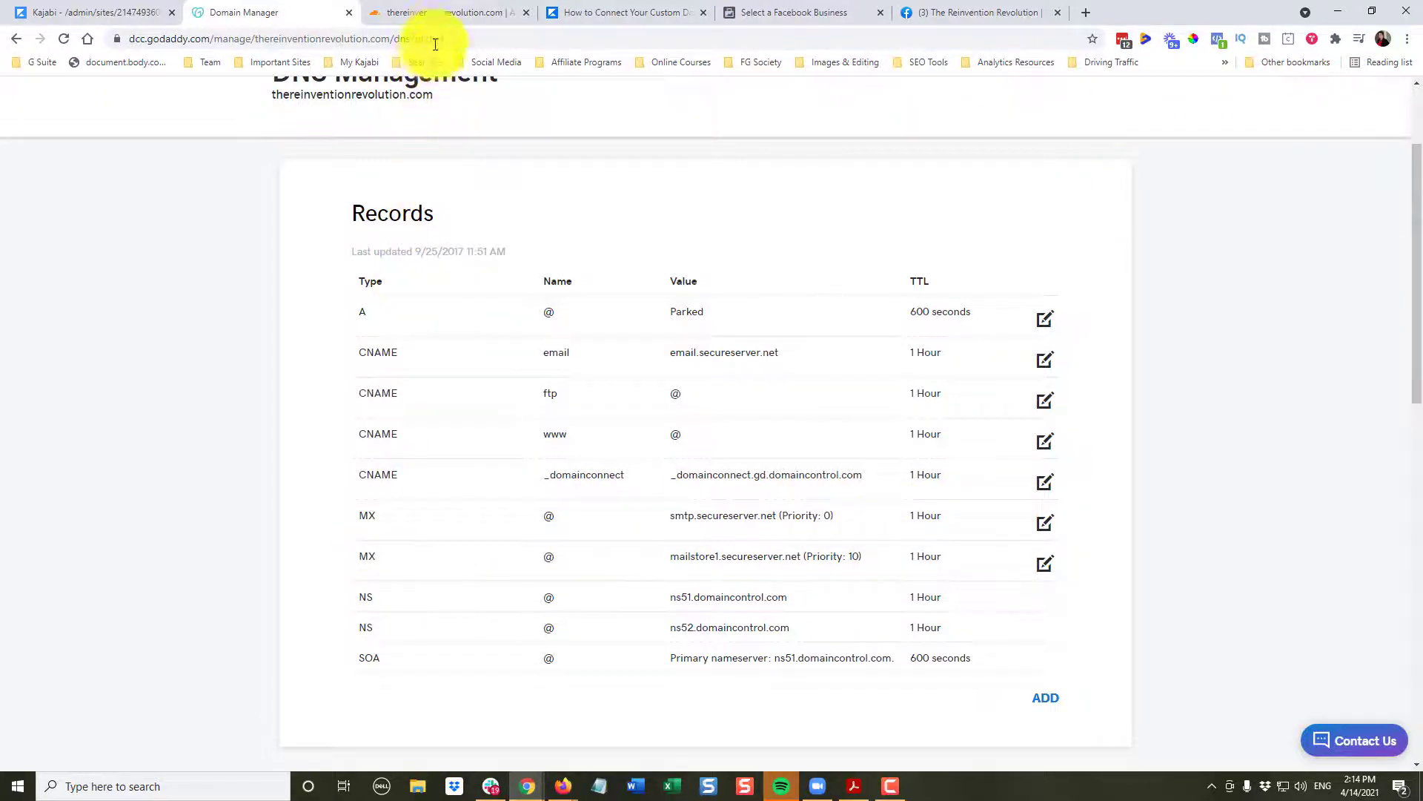
click(447, 12)
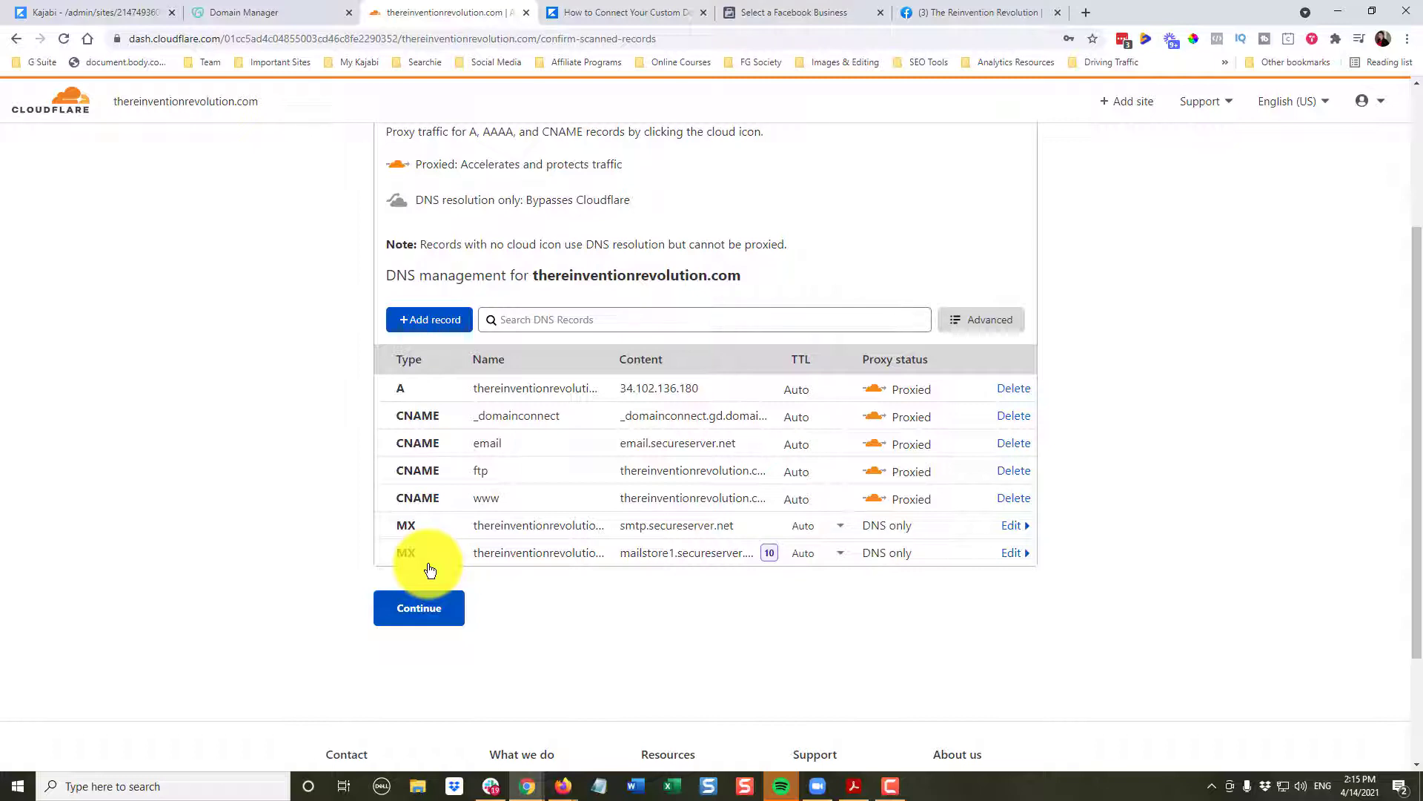
- Continue to the nameserver instructions and copy bethany.ns.cloudflare.com
click(407, 618)
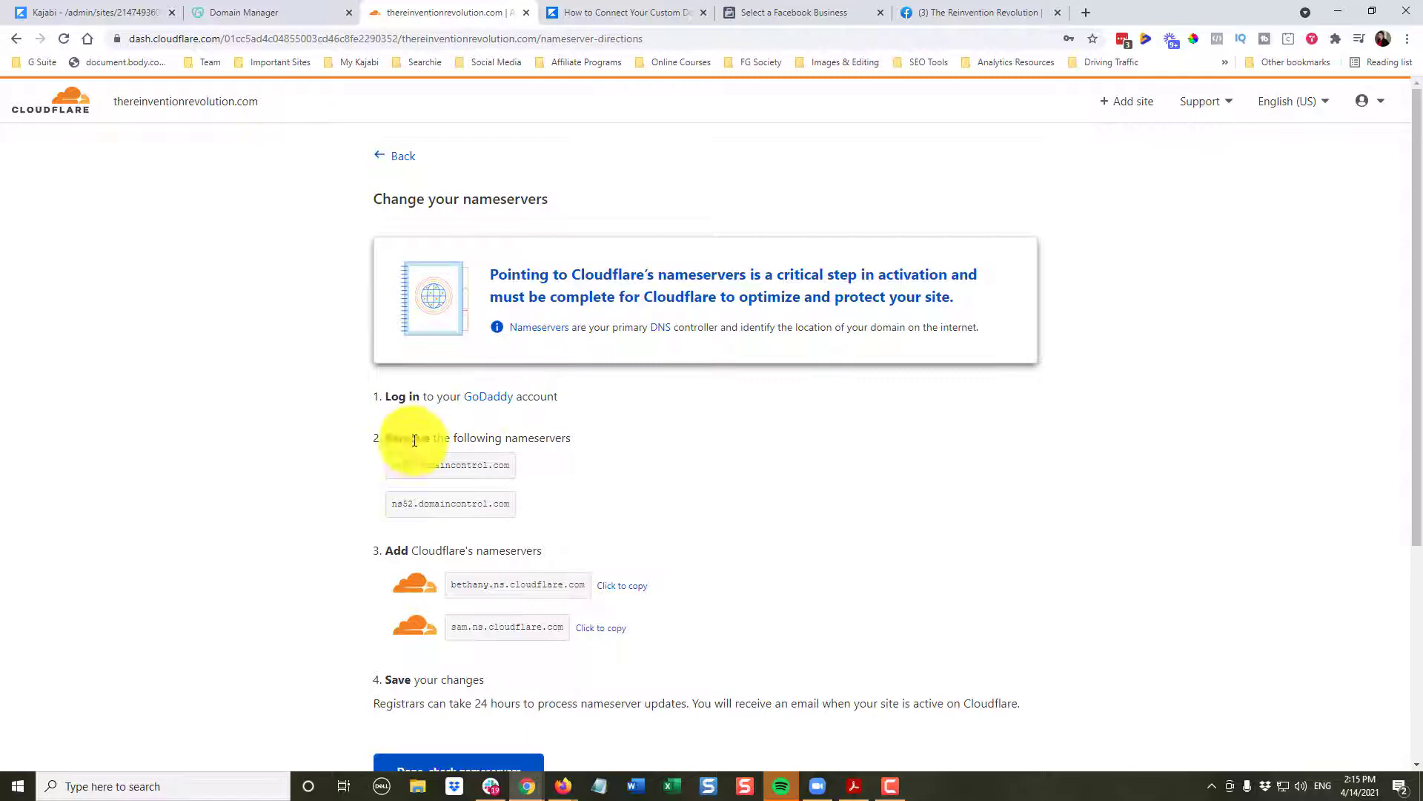
click(631, 592)
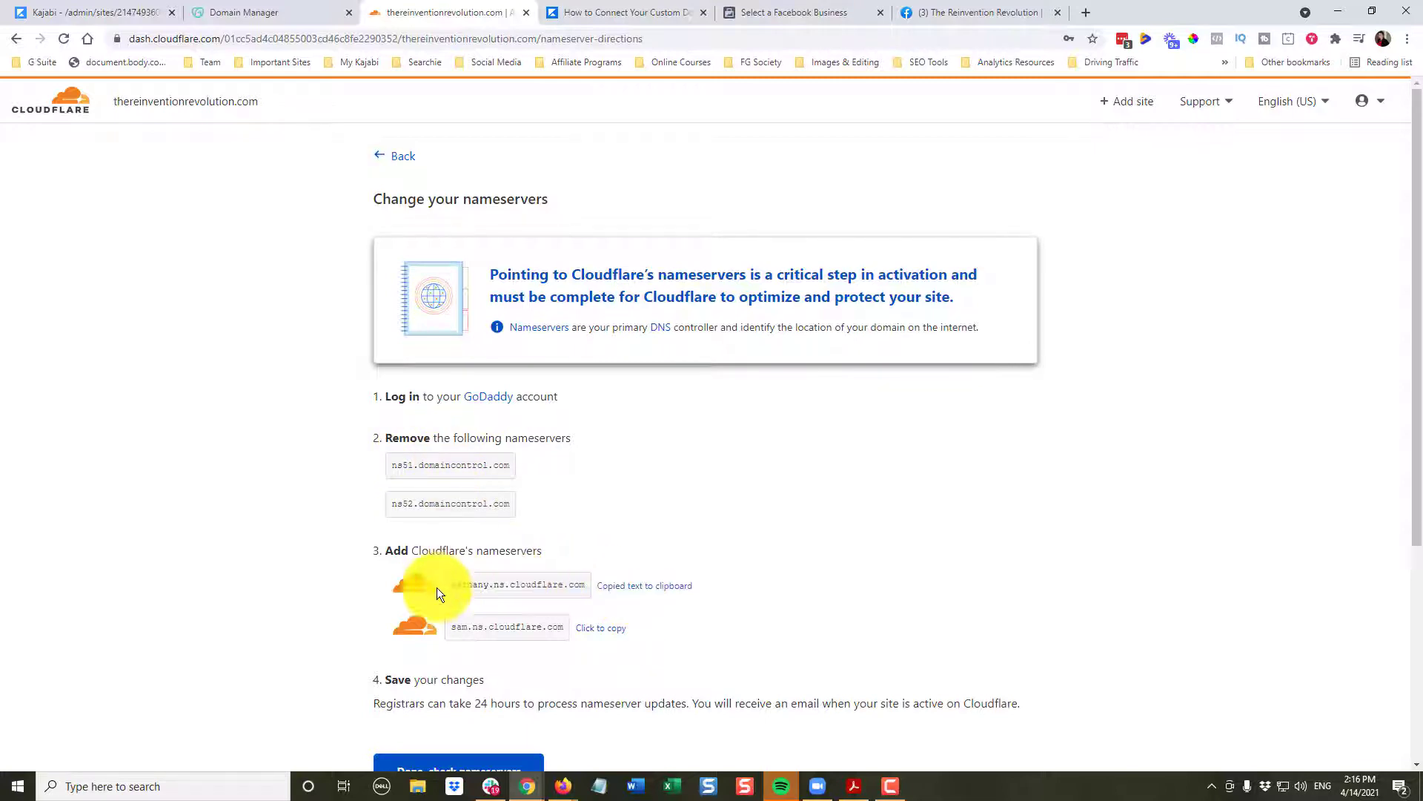
- In GoDaddy, choose to enter custom nameservers for thereinventionrevolution.com
click(274, 10)
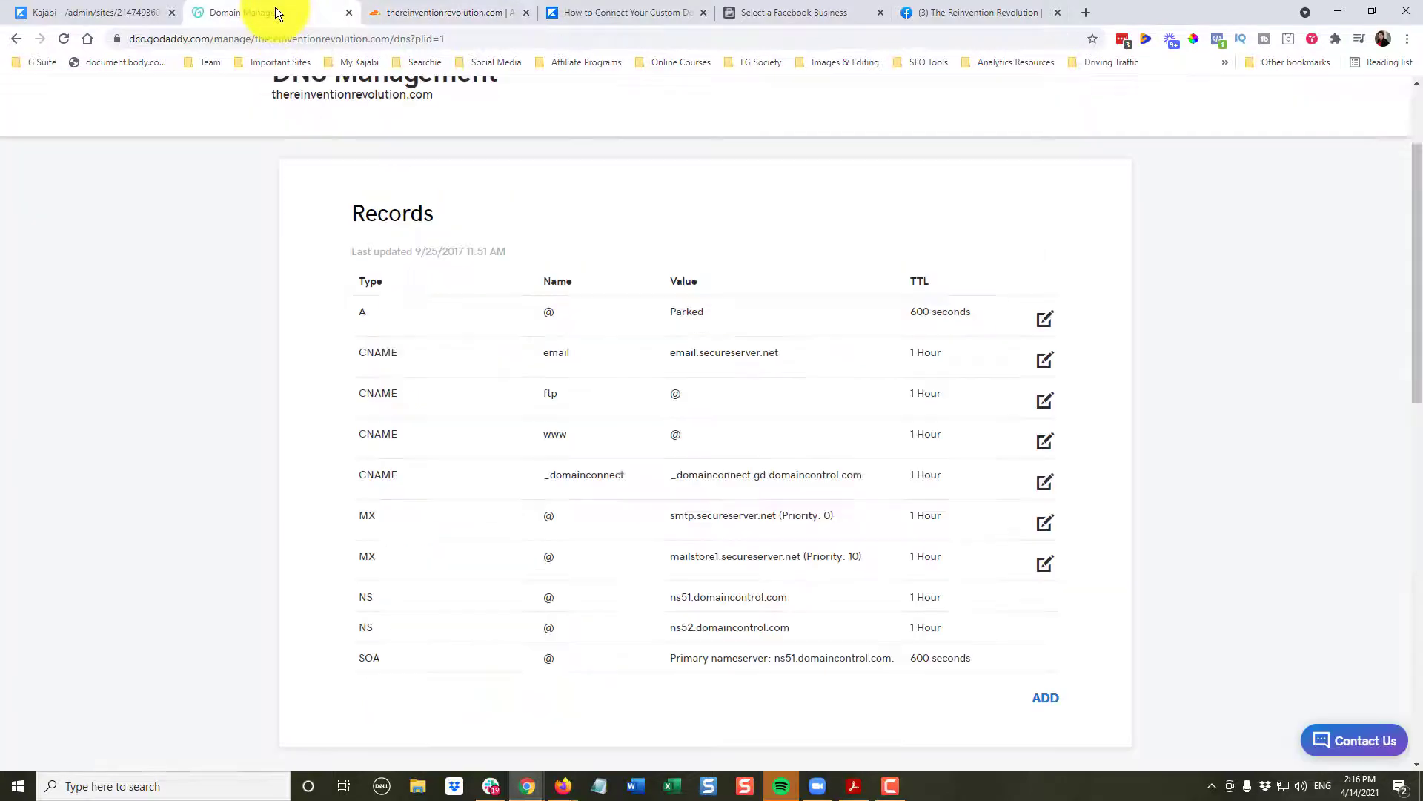
scroll(630, 375, down, 5)
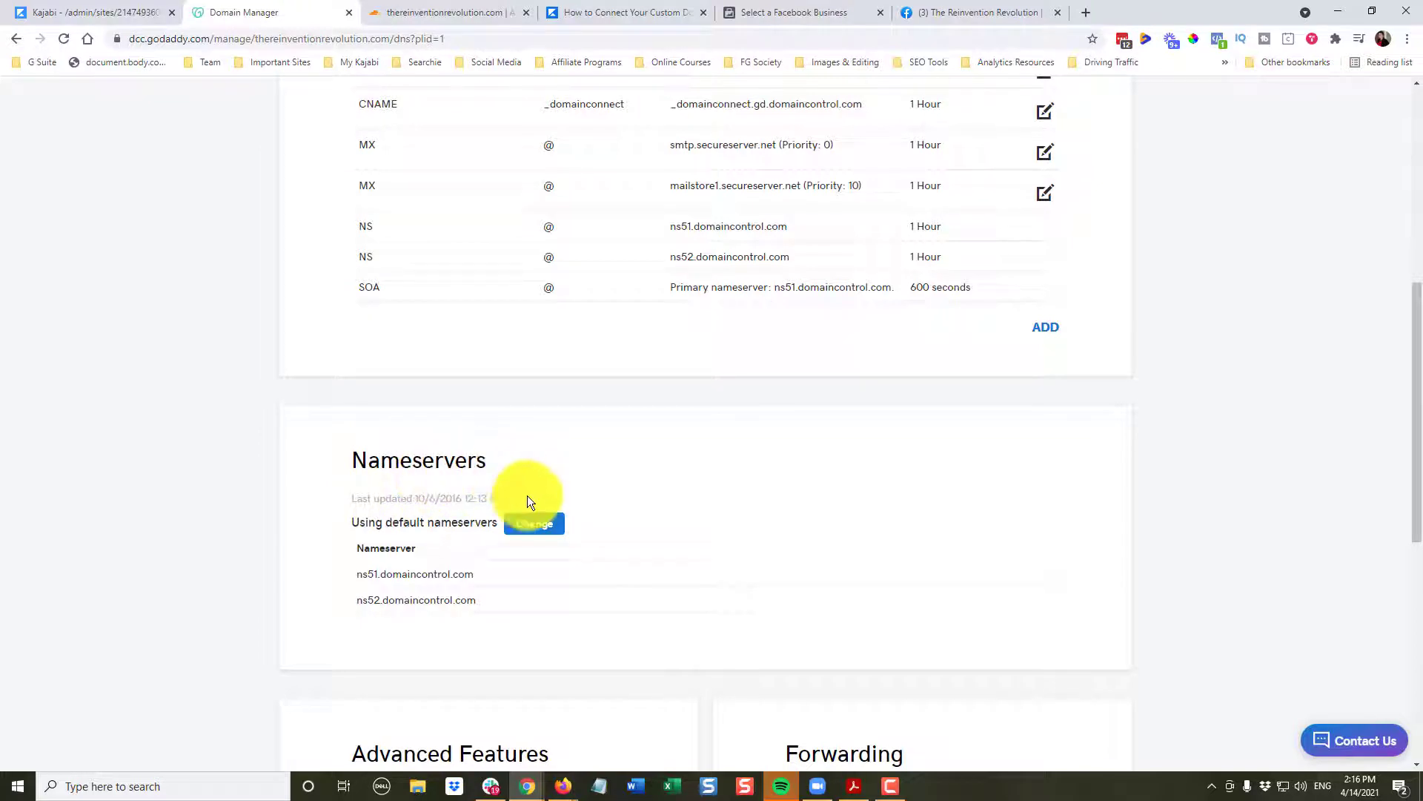
click(539, 526)
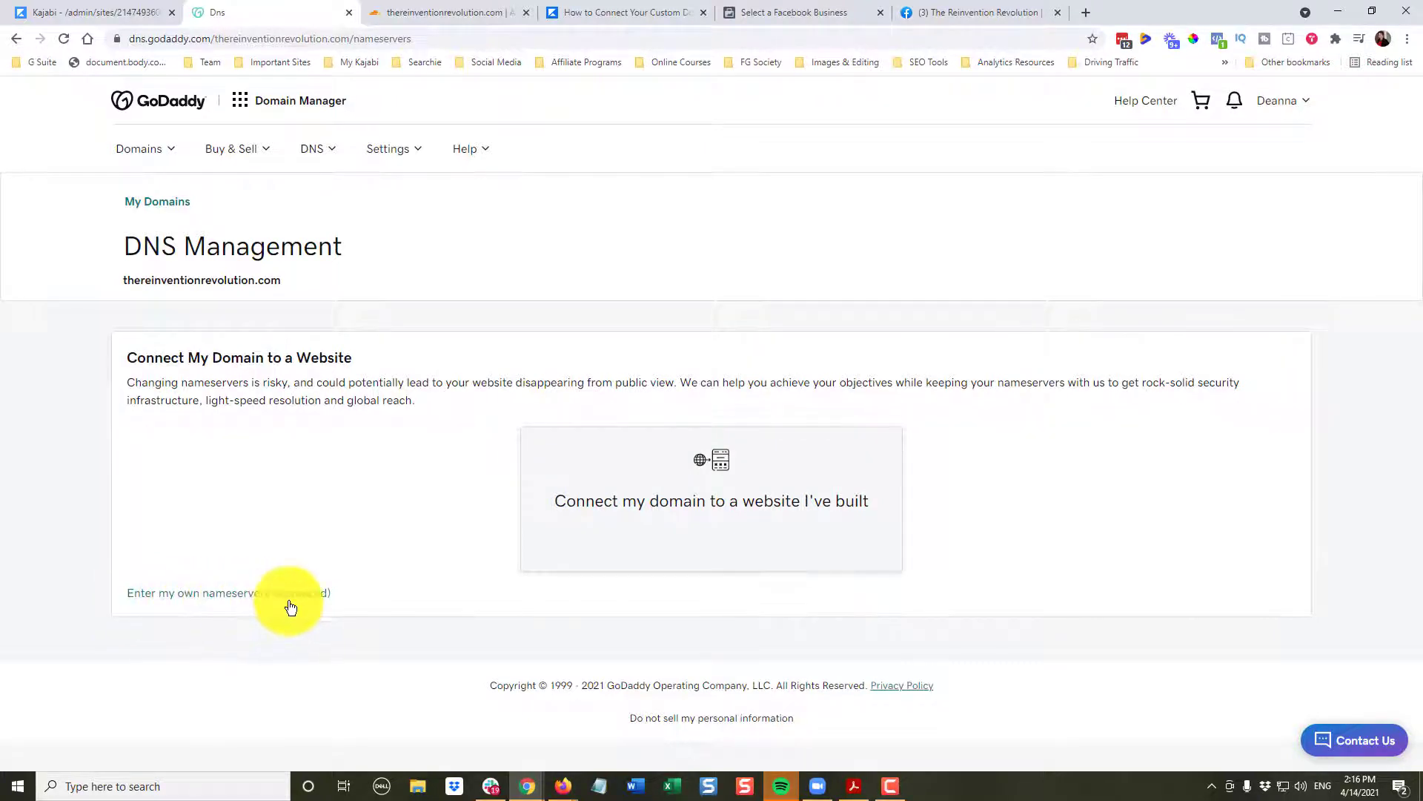
click(267, 597)
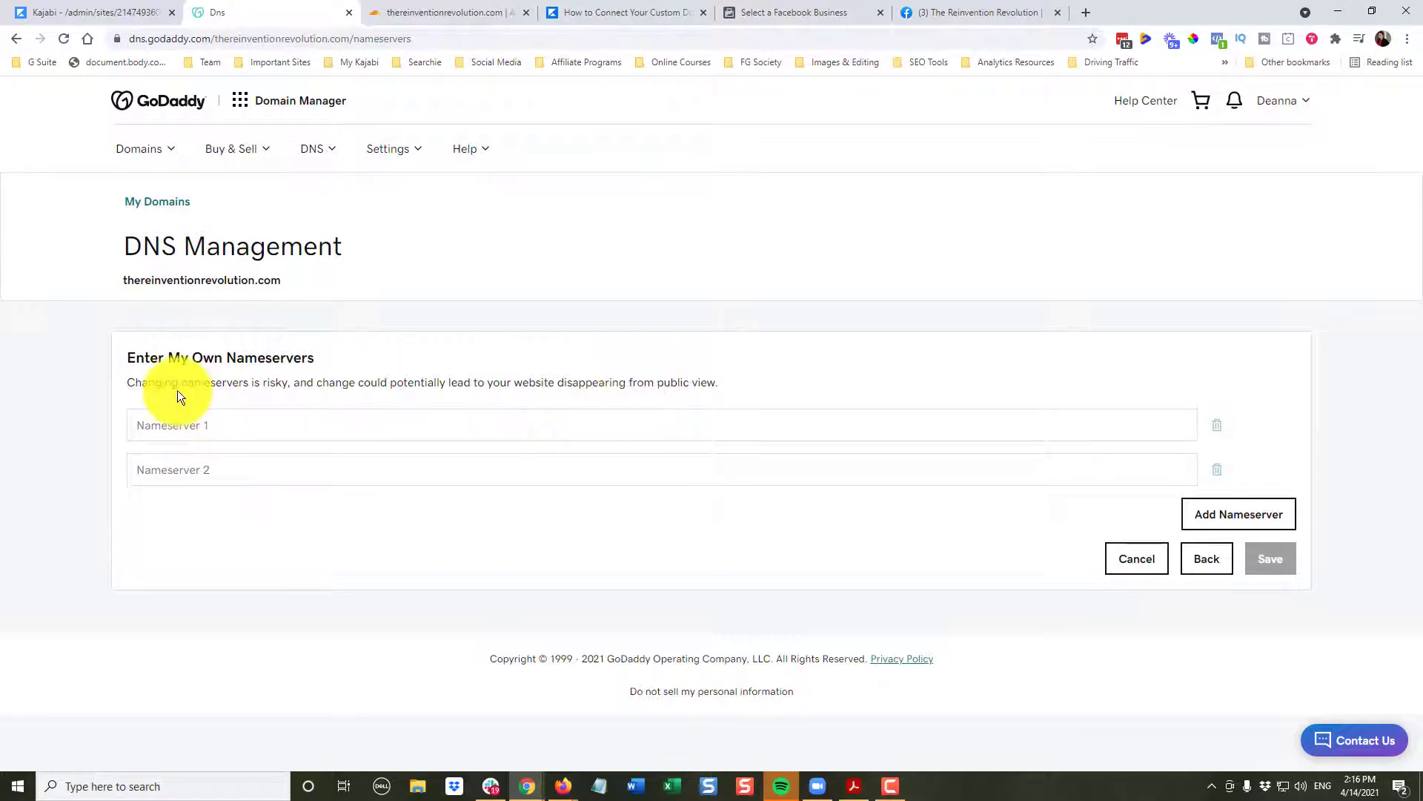
- Set GoDaddy's nameservers to bethany.ns.cloudflare.com and sam.ns.cloudflare.com and save
click(208, 423)
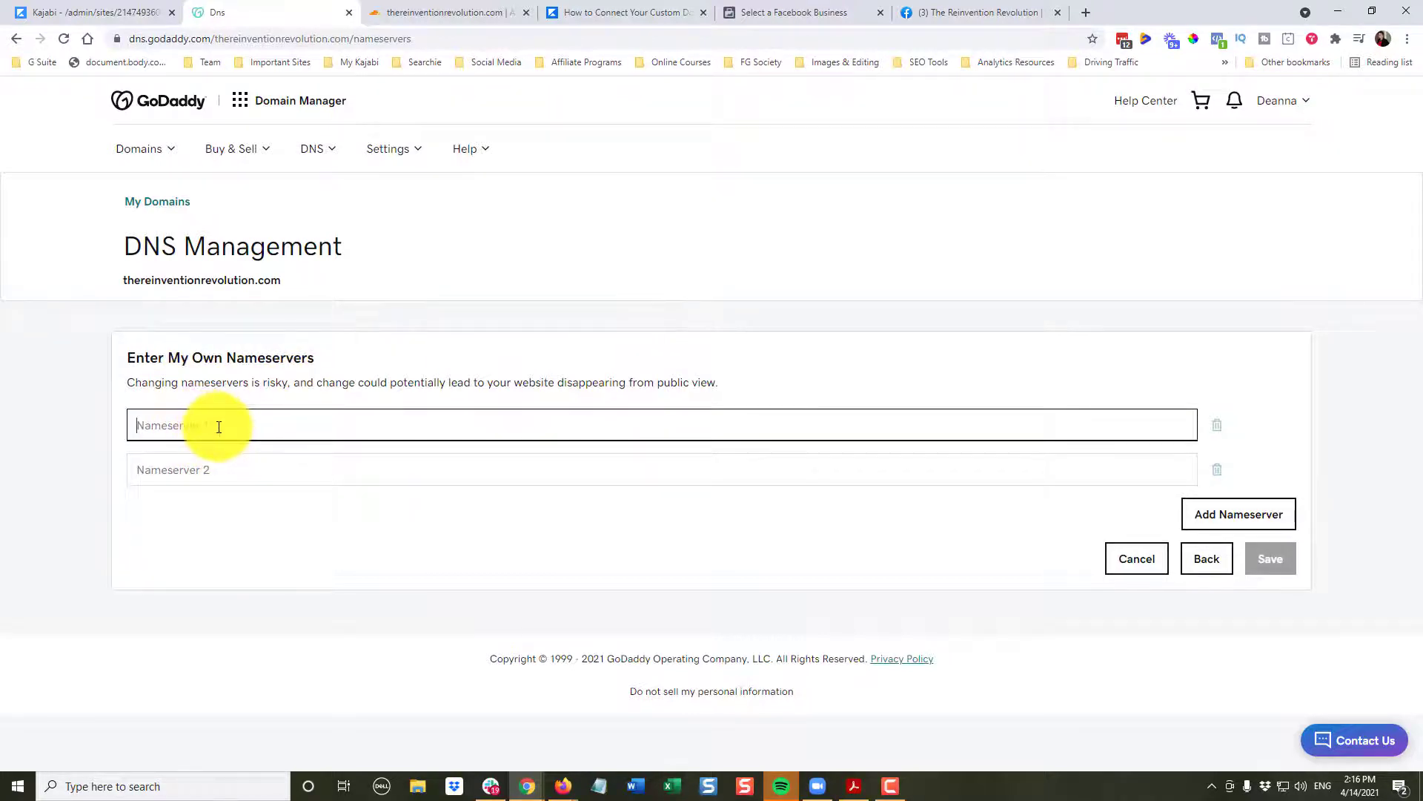
right_click(140, 427)
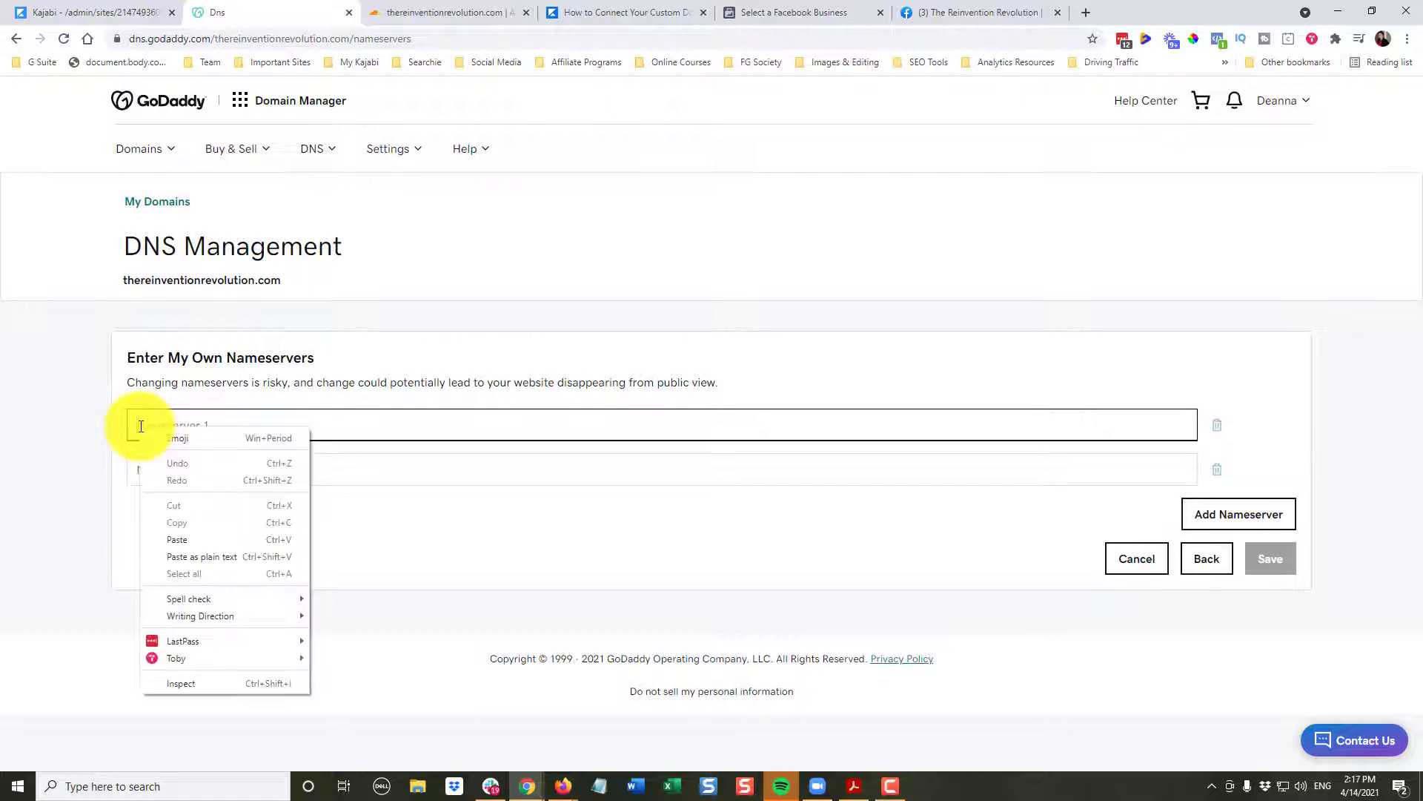
click(178, 539)
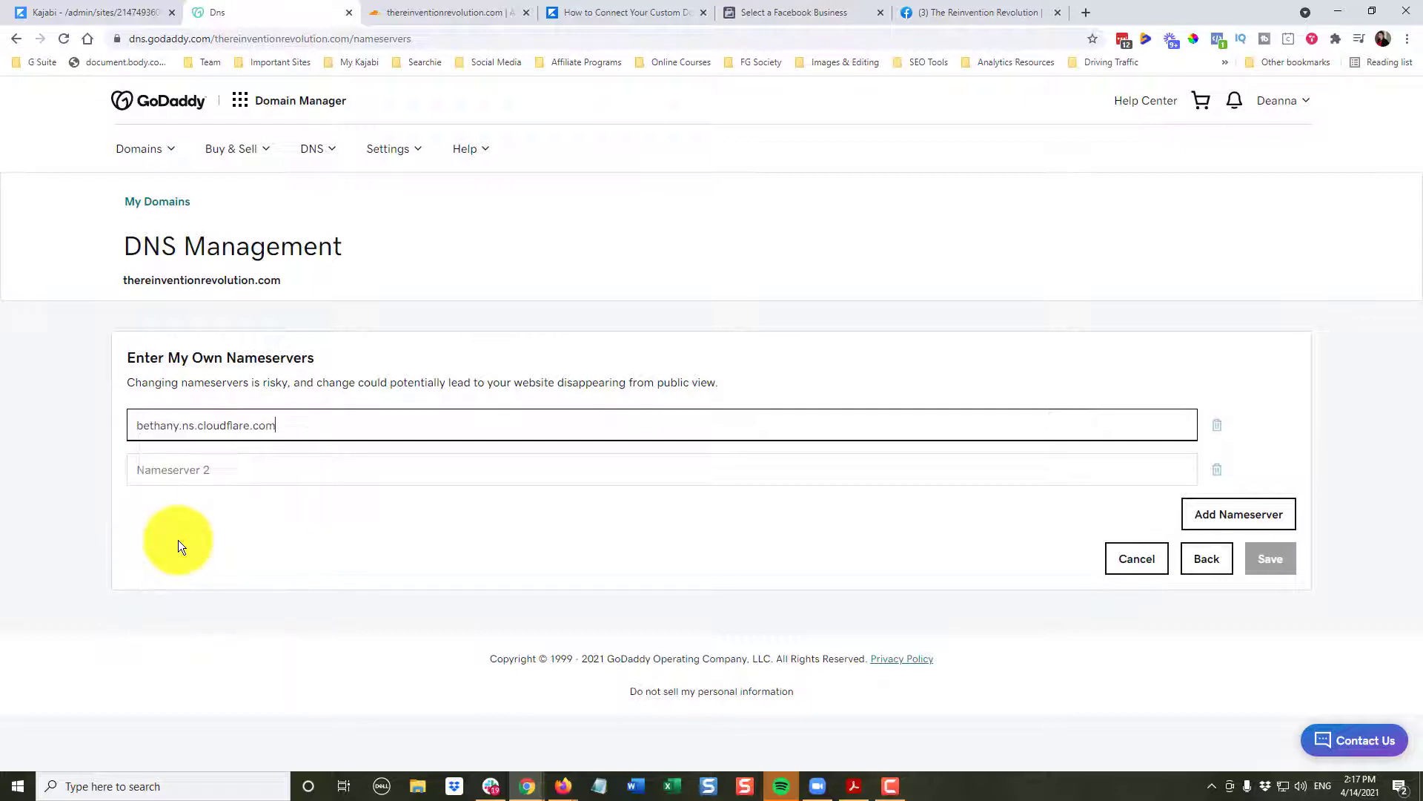
click(419, 14)
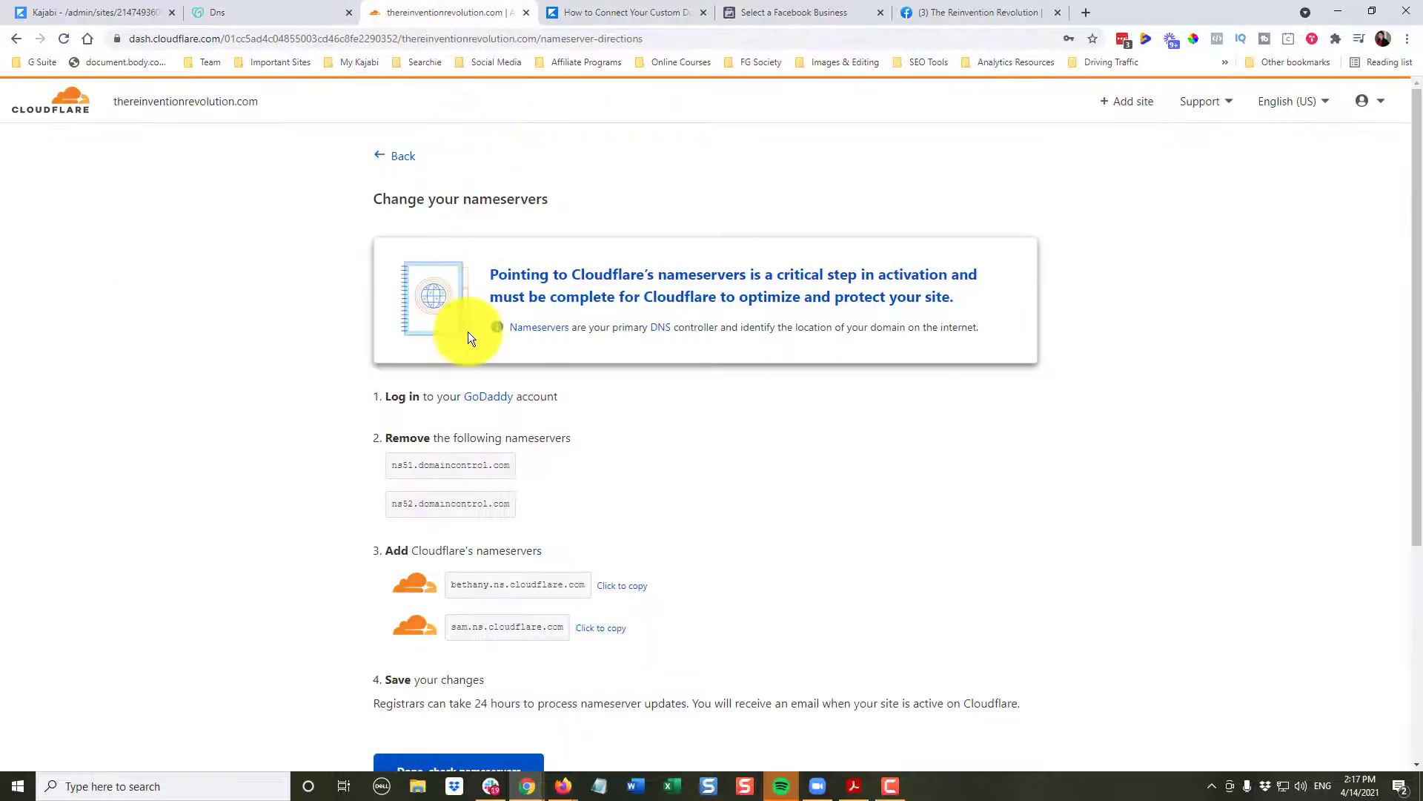
click(601, 637)
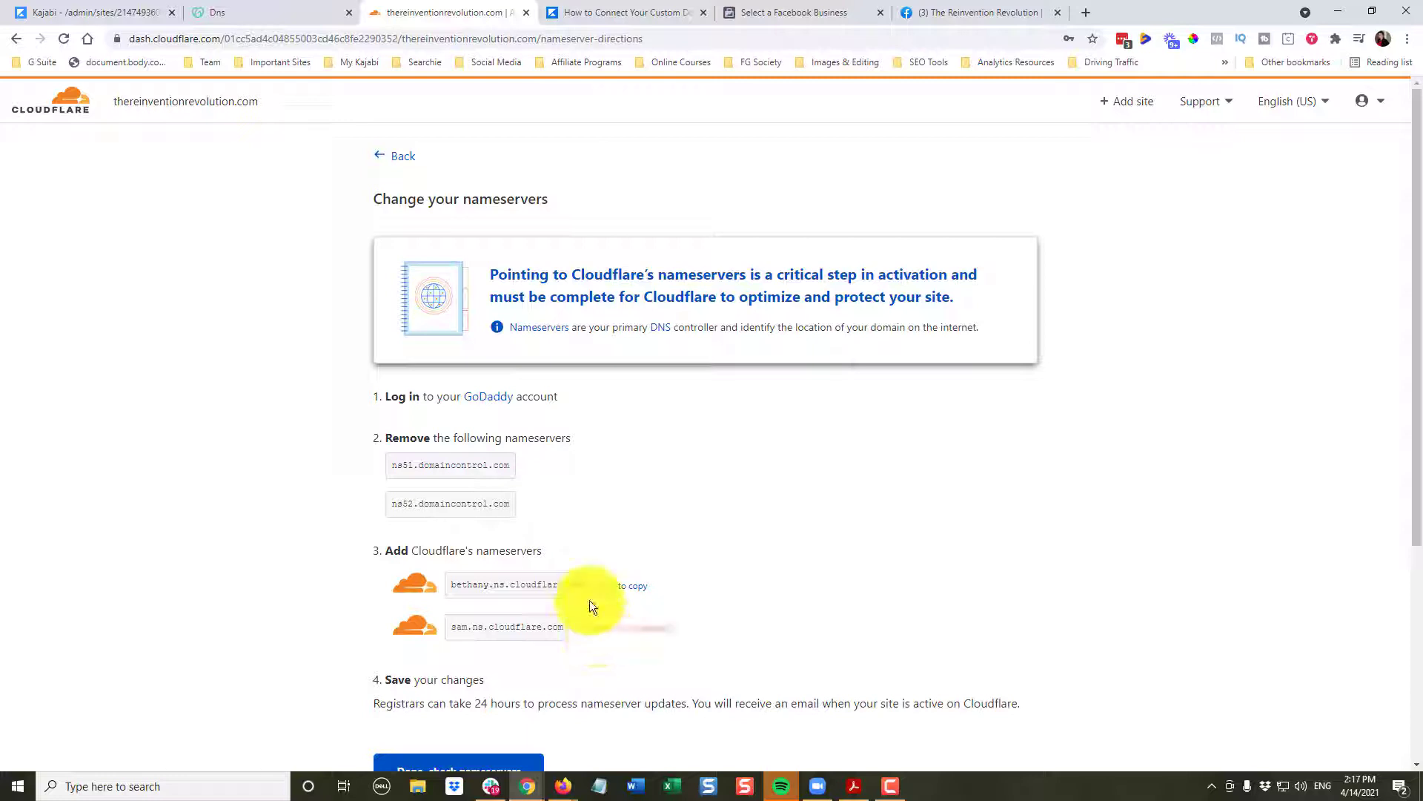
click(207, 9)
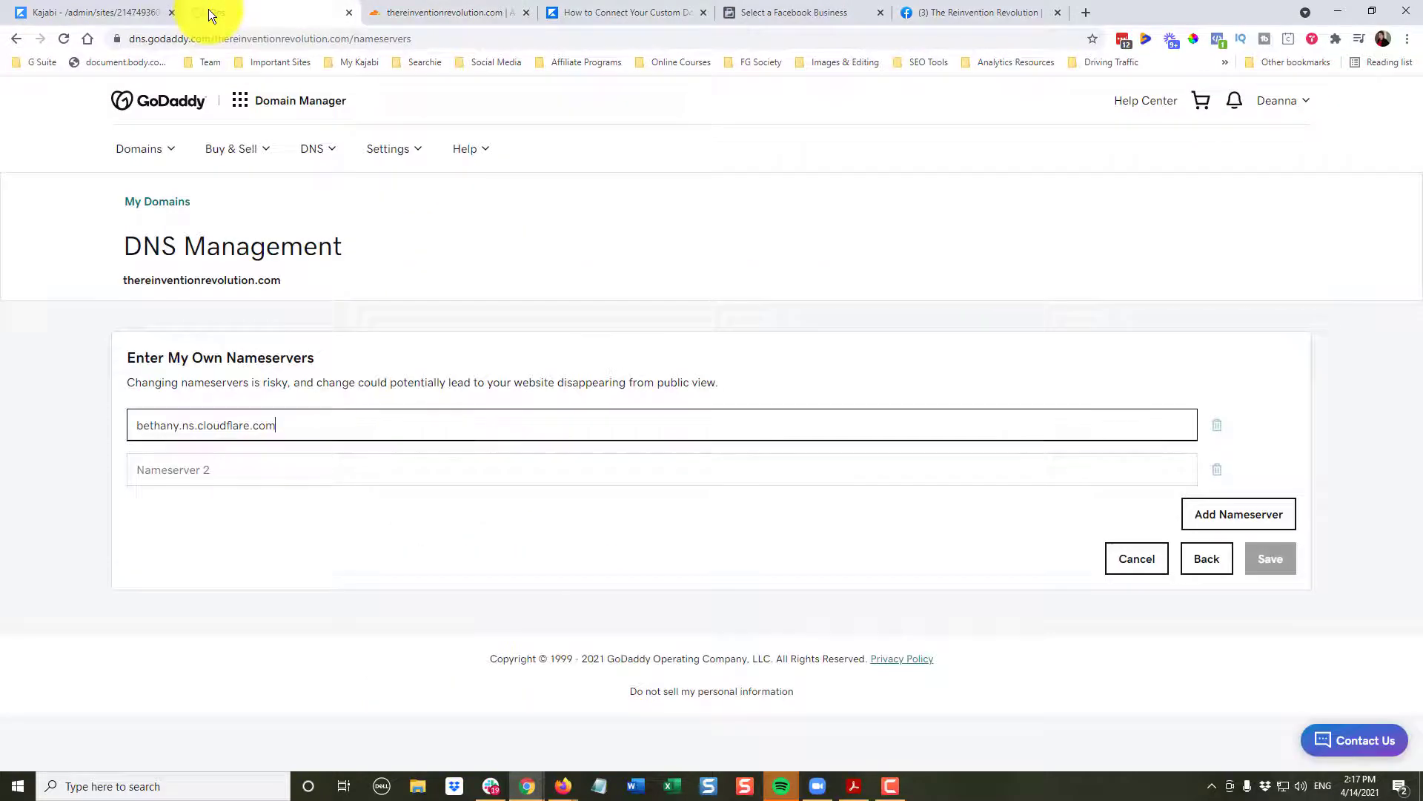
right_click(149, 470)
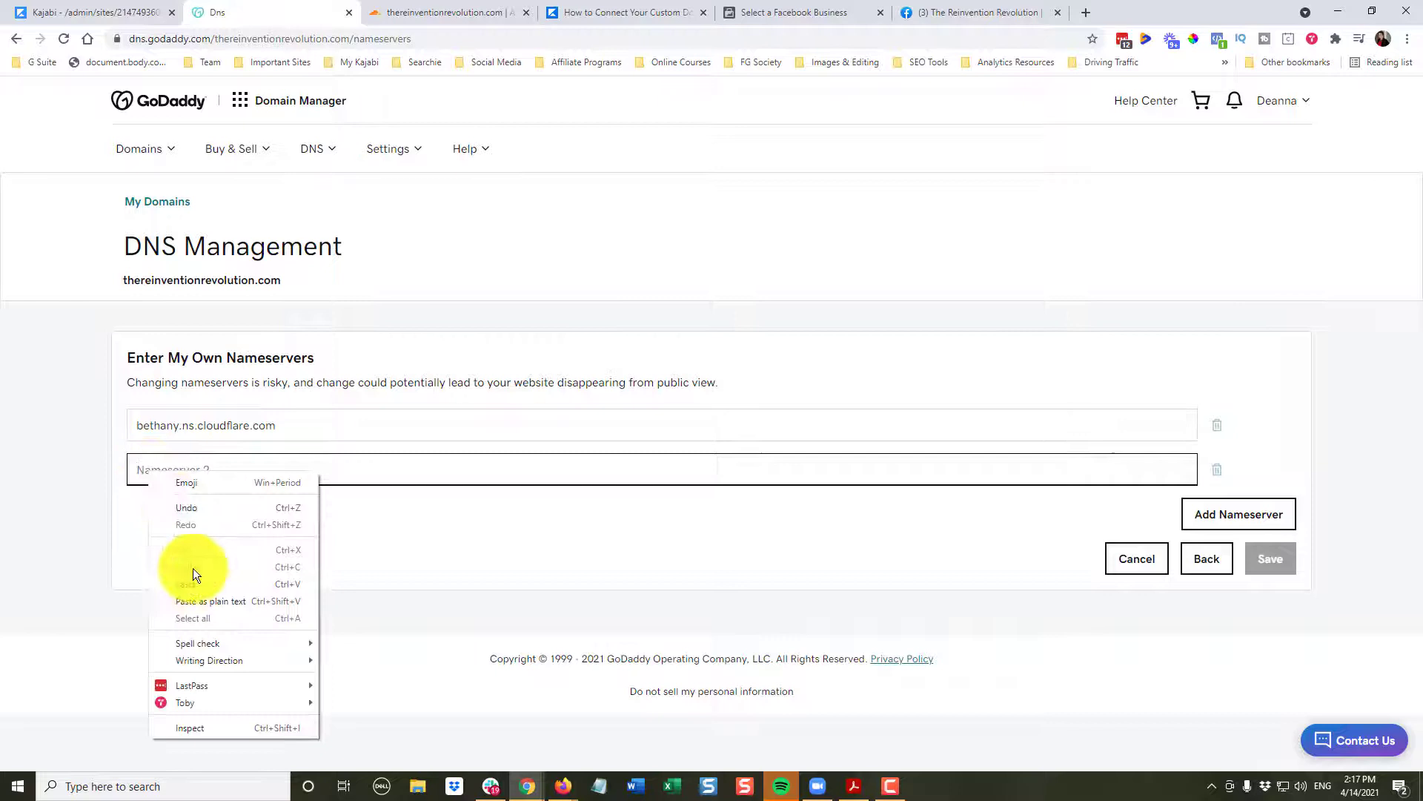
click(195, 584)
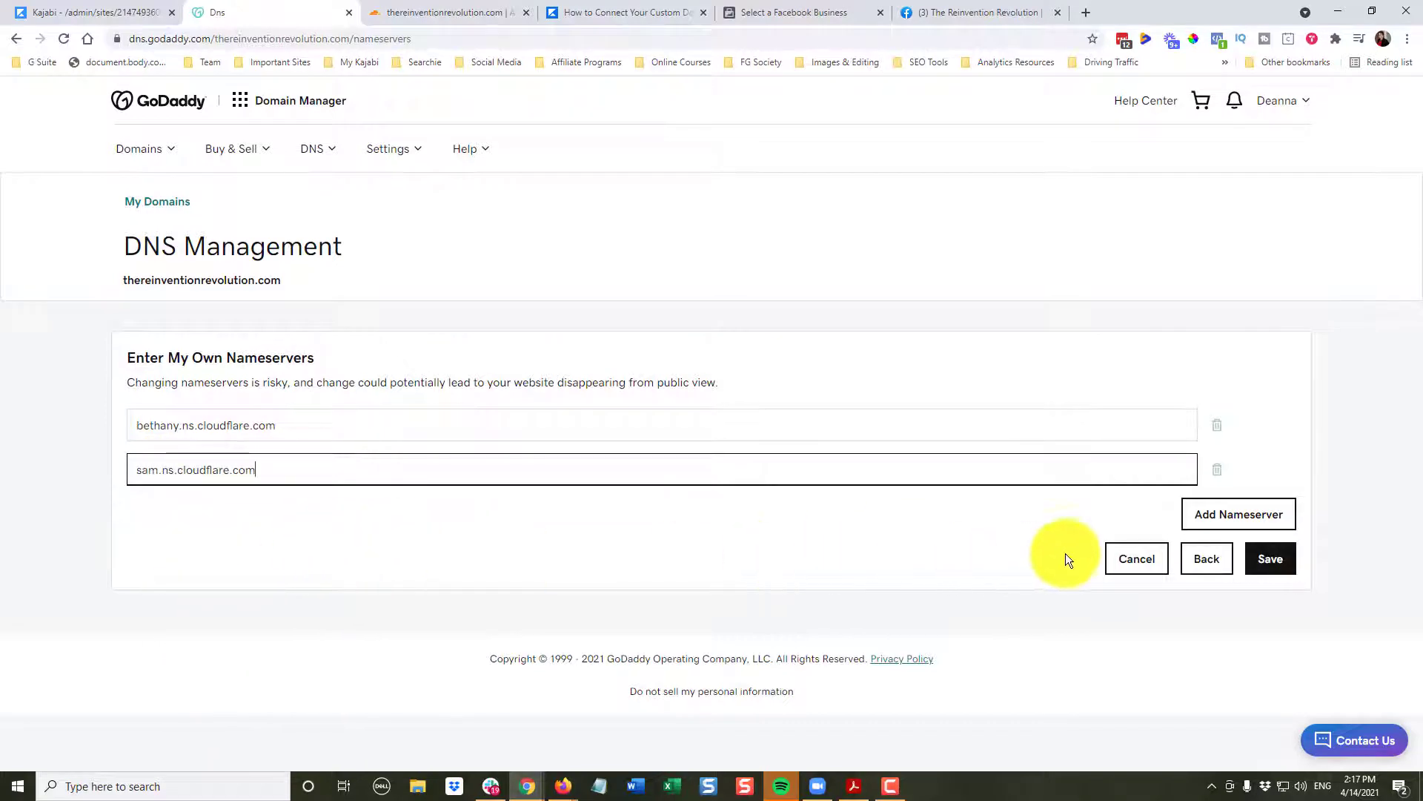
click(1276, 567)
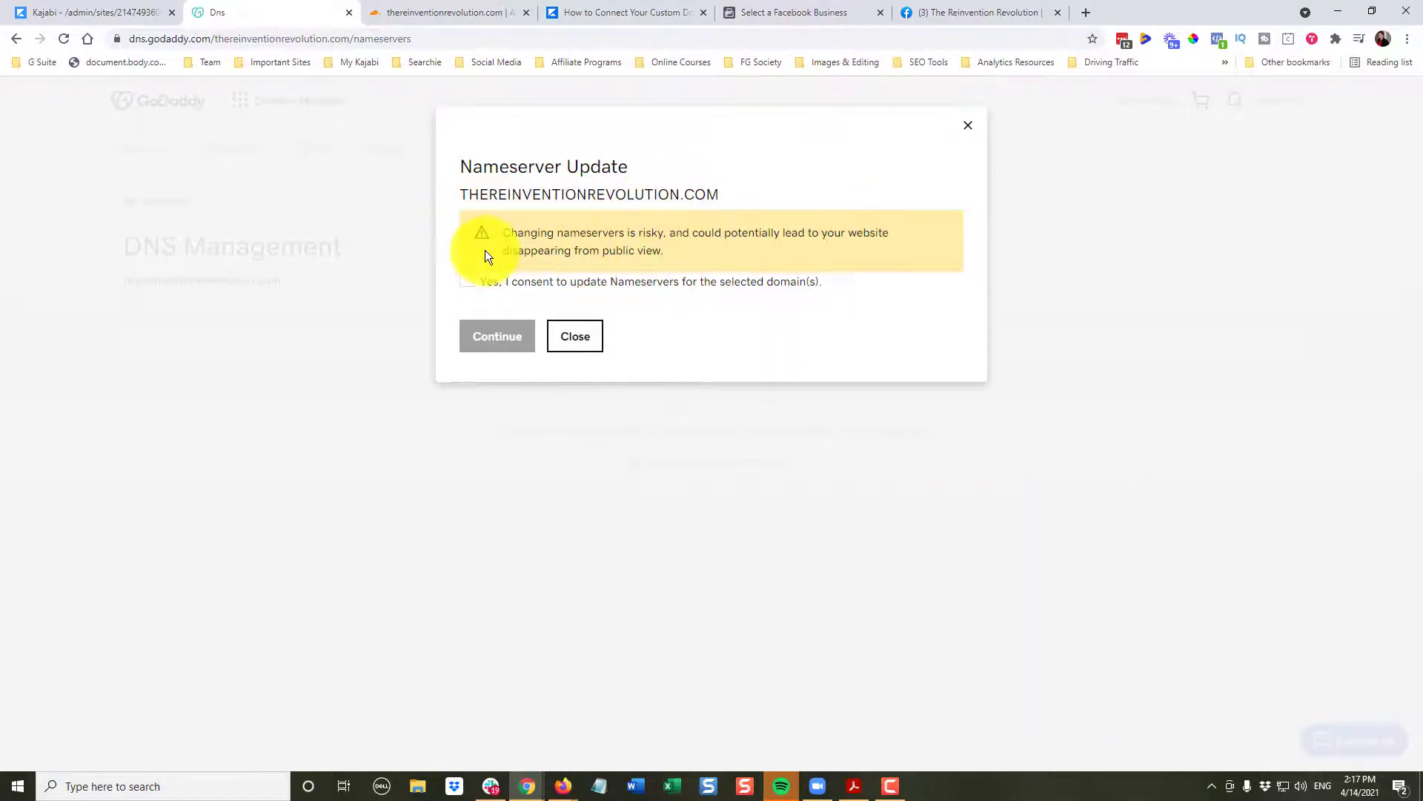
- Consent to and confirm the nameserver update in GoDaddy's dialog
click(467, 281)
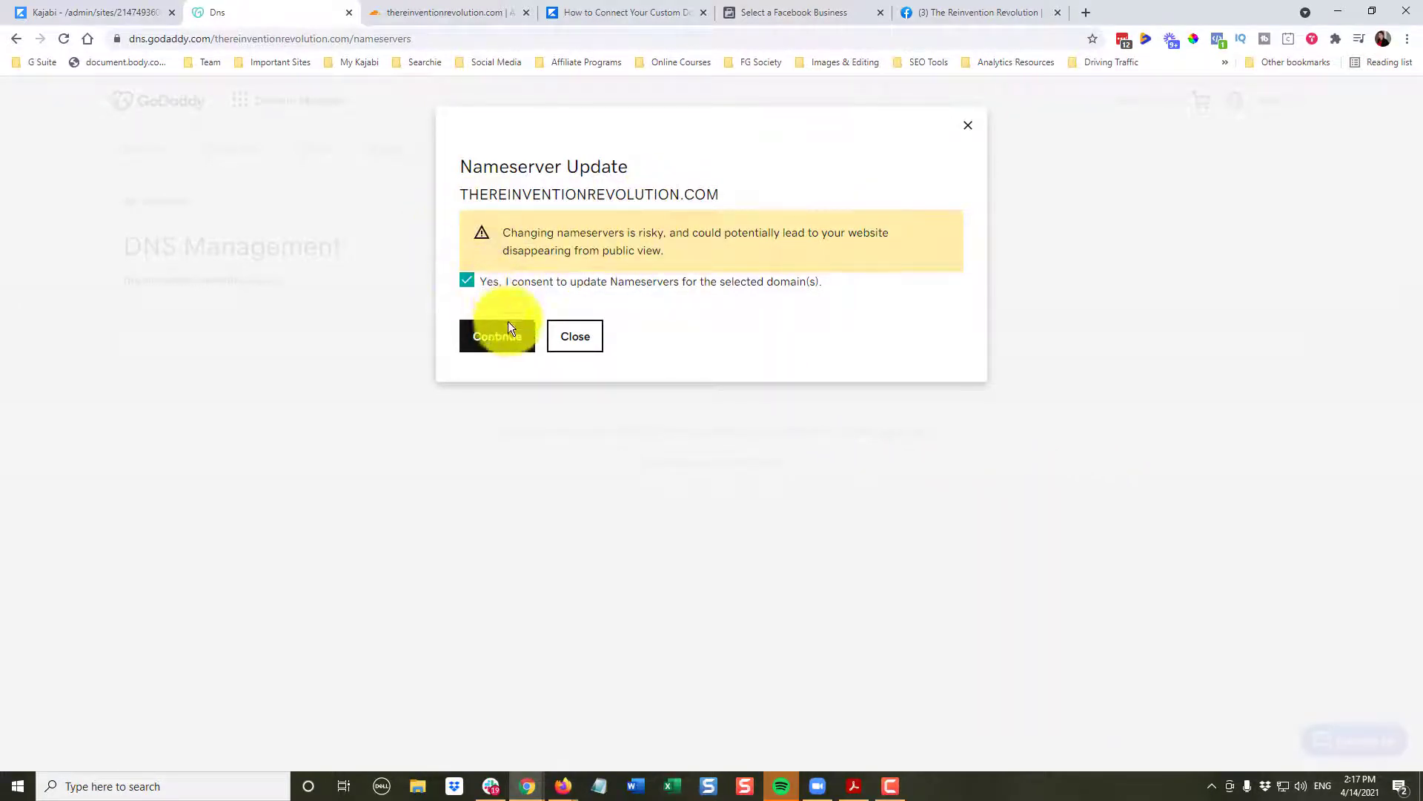
click(495, 344)
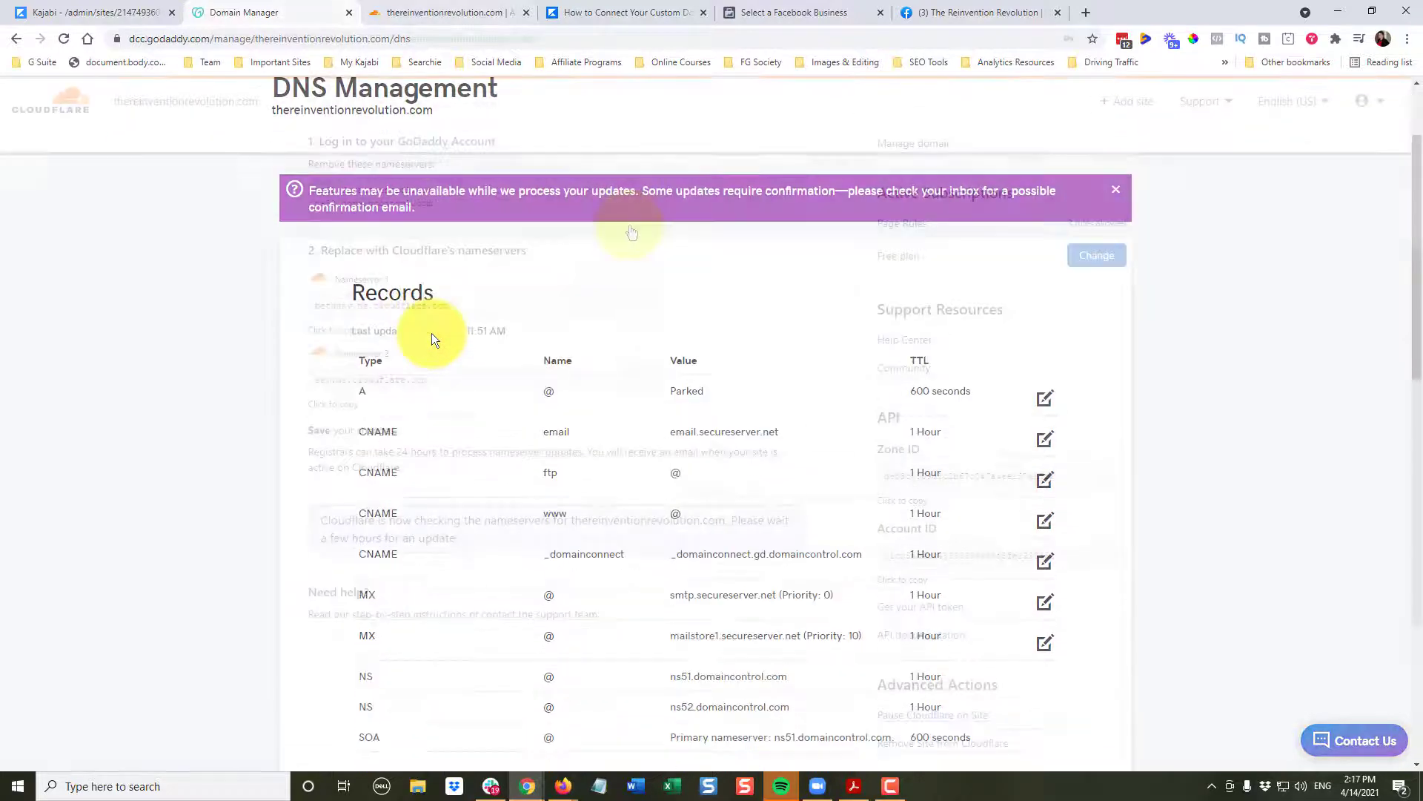
- Open Cloudflare's DNS records page for thereinventionrevolution.com
scroll(684, 288, up, 5)
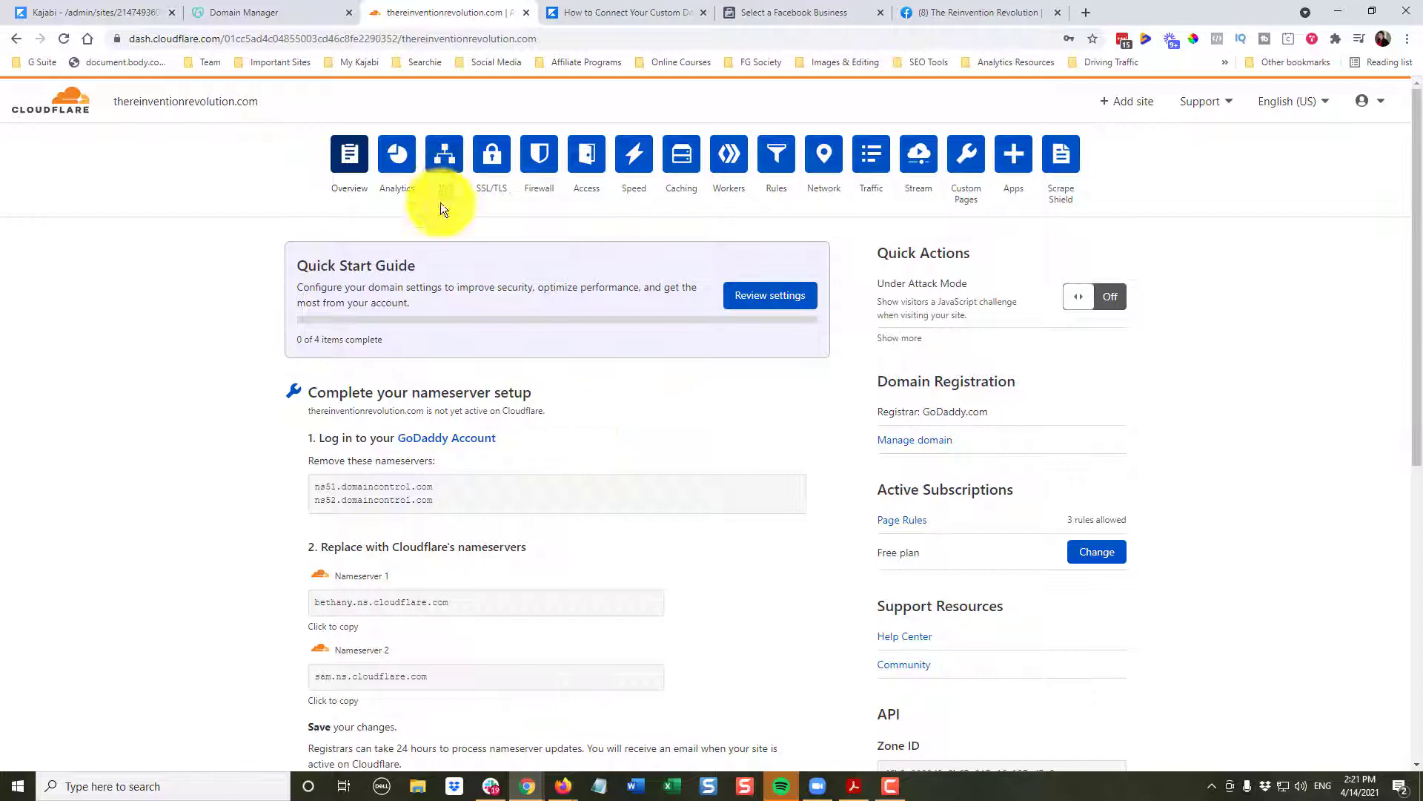
click(447, 159)
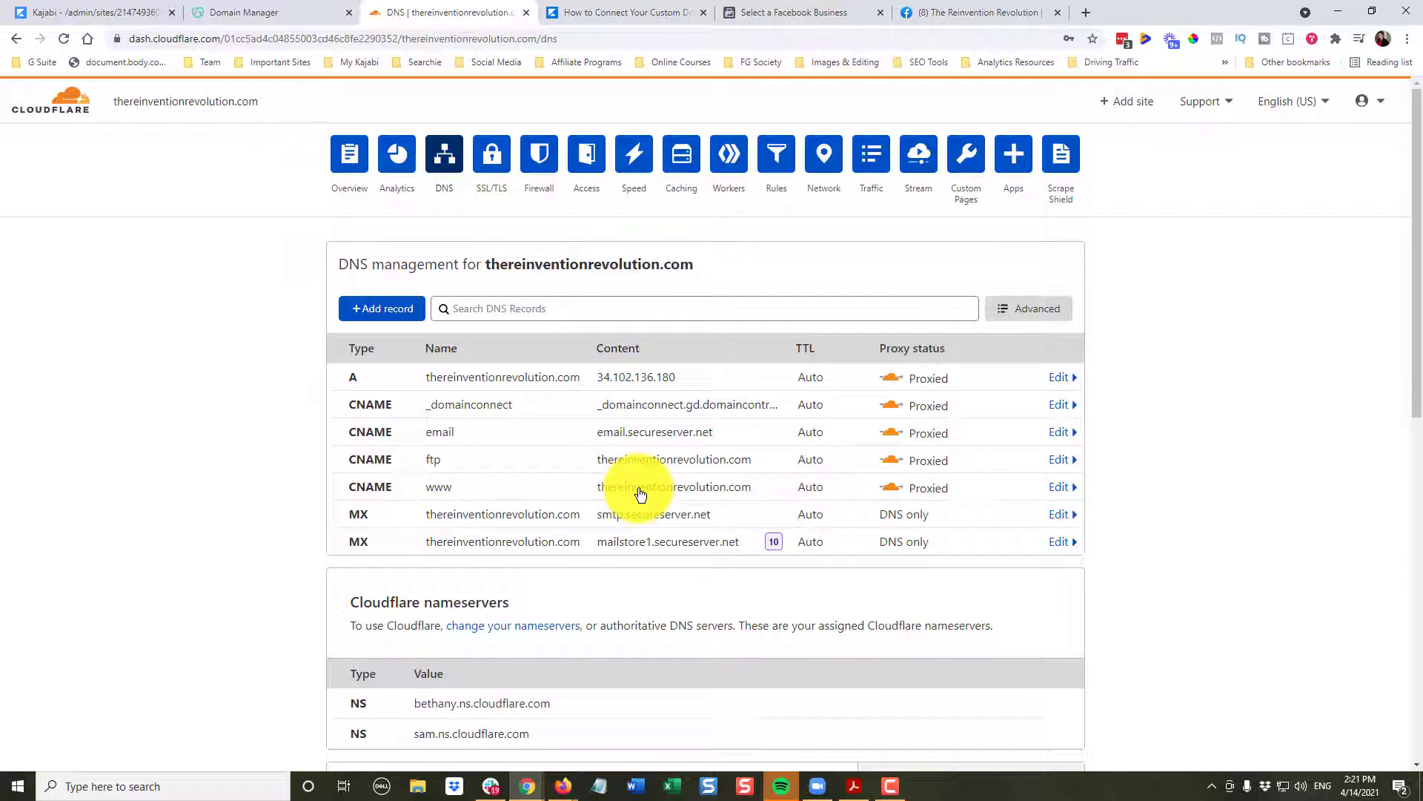
- Point the www CNAME to endpoint.mykajabi.com with proxy status DNS only
click(1063, 488)
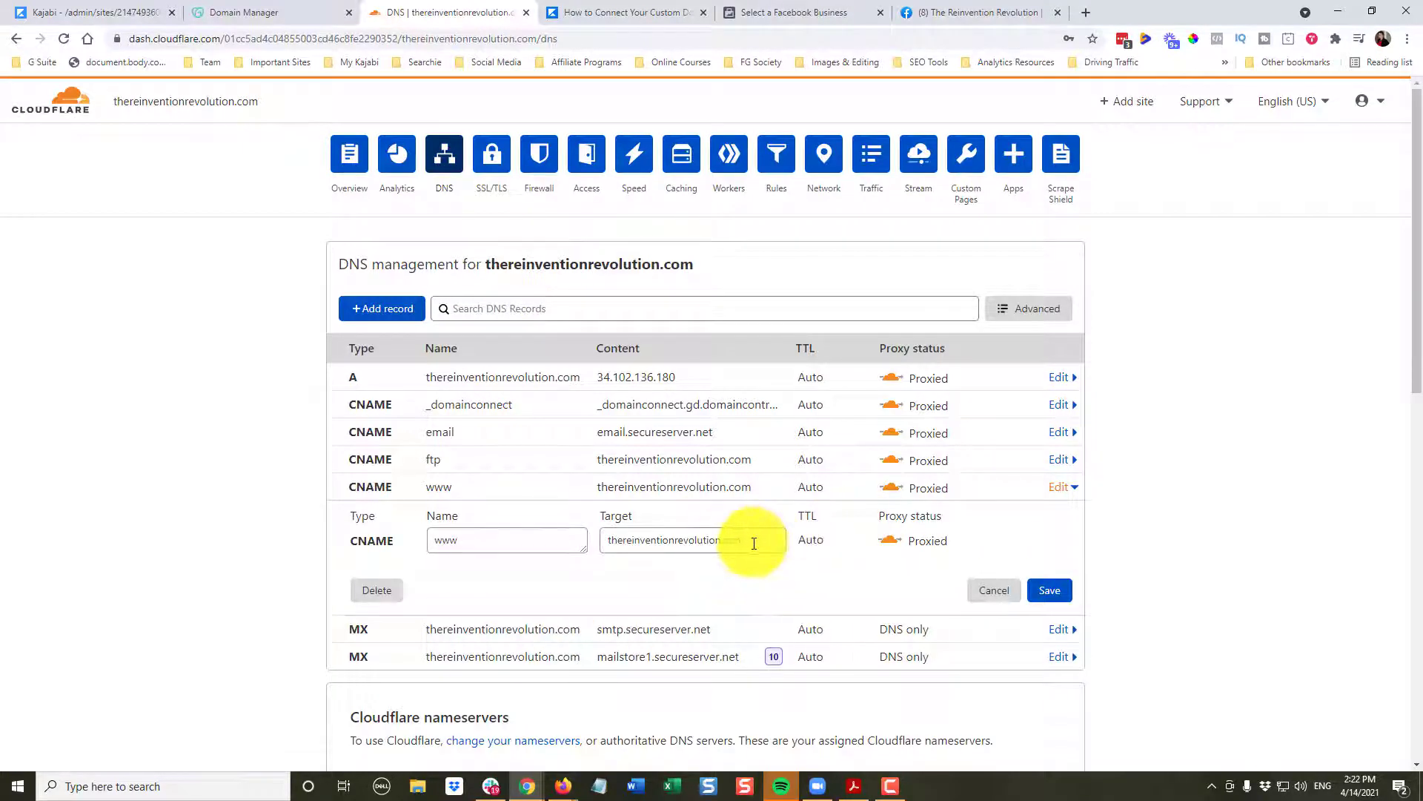
drag(754, 543, 587, 539)
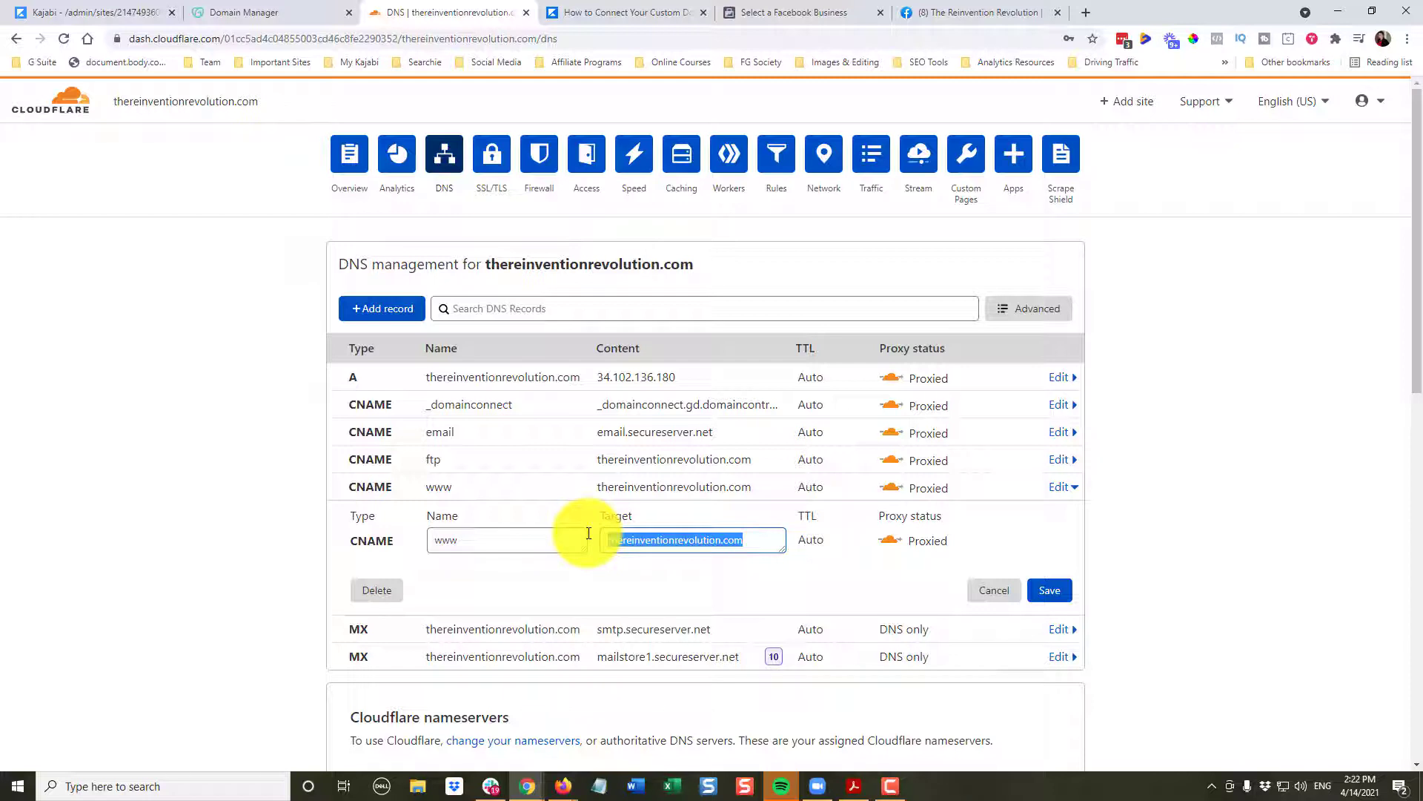
key(BackSpace)
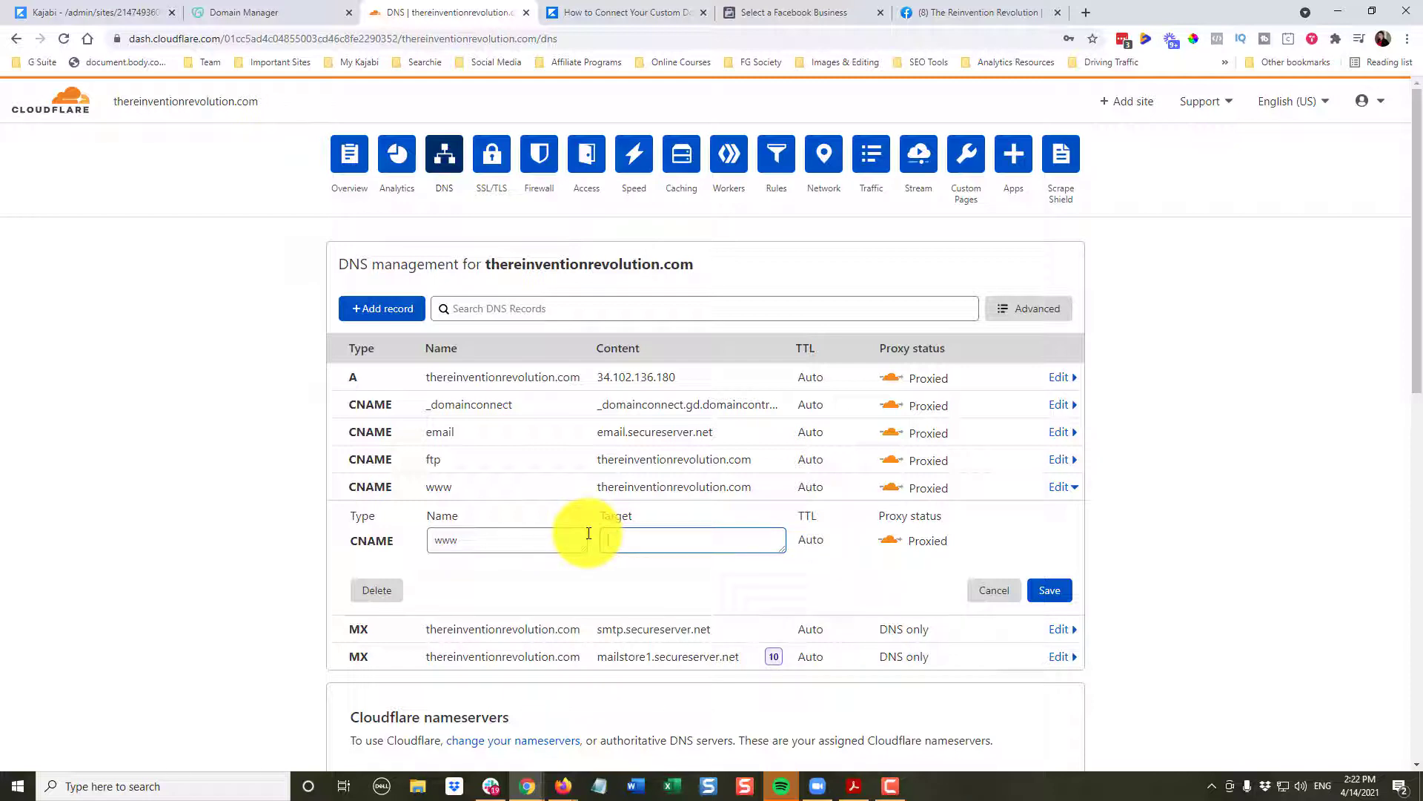
text(endpoint.mykajabi.com)
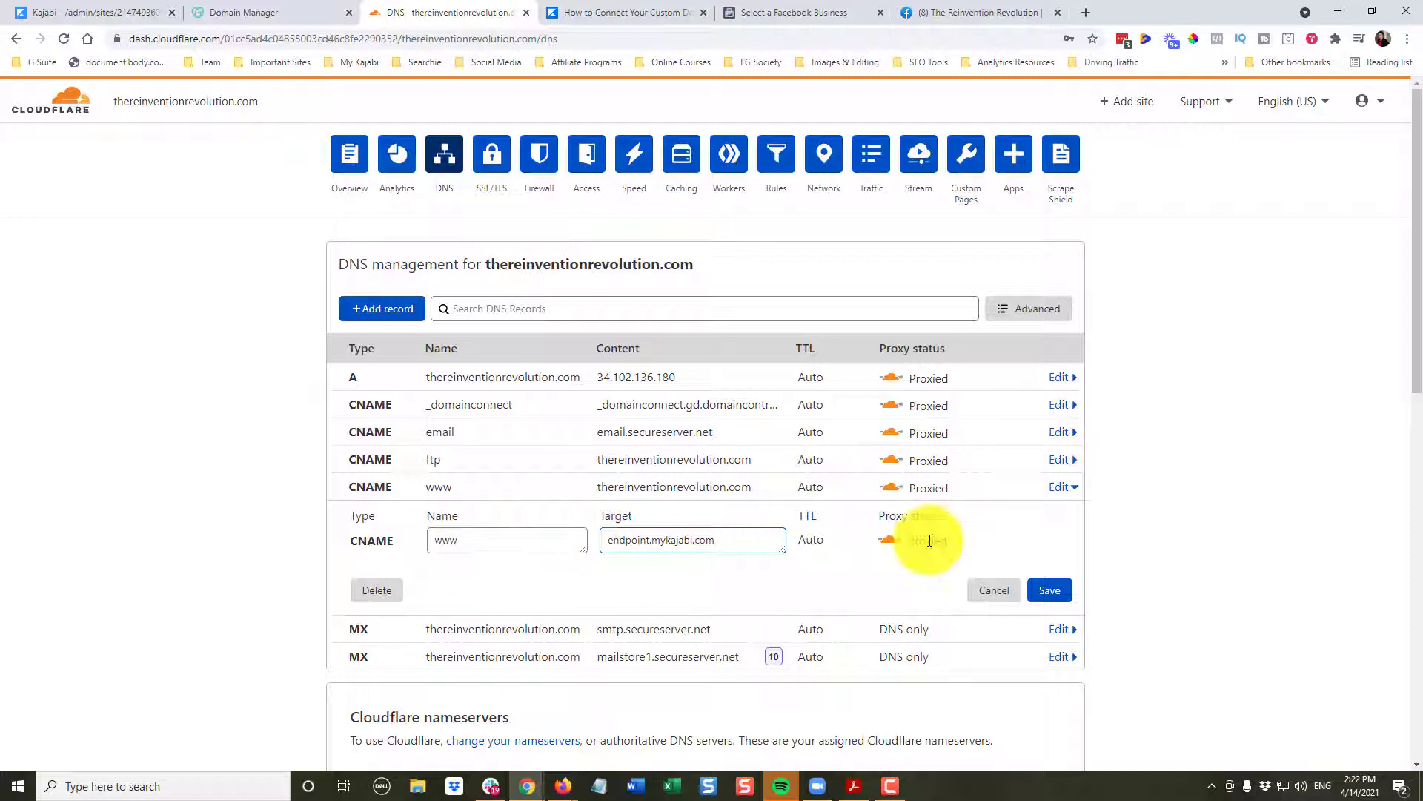
click(892, 546)
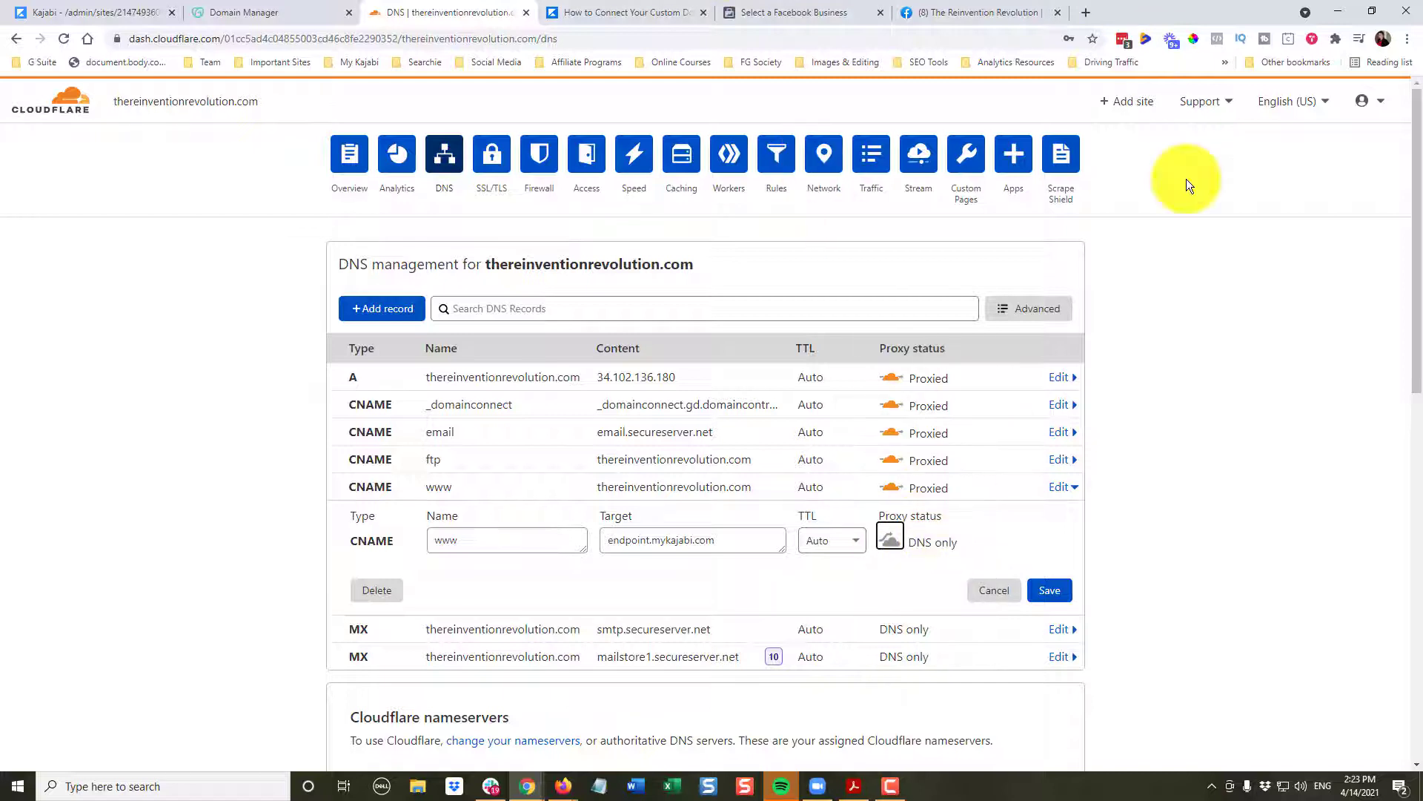
click(1048, 589)
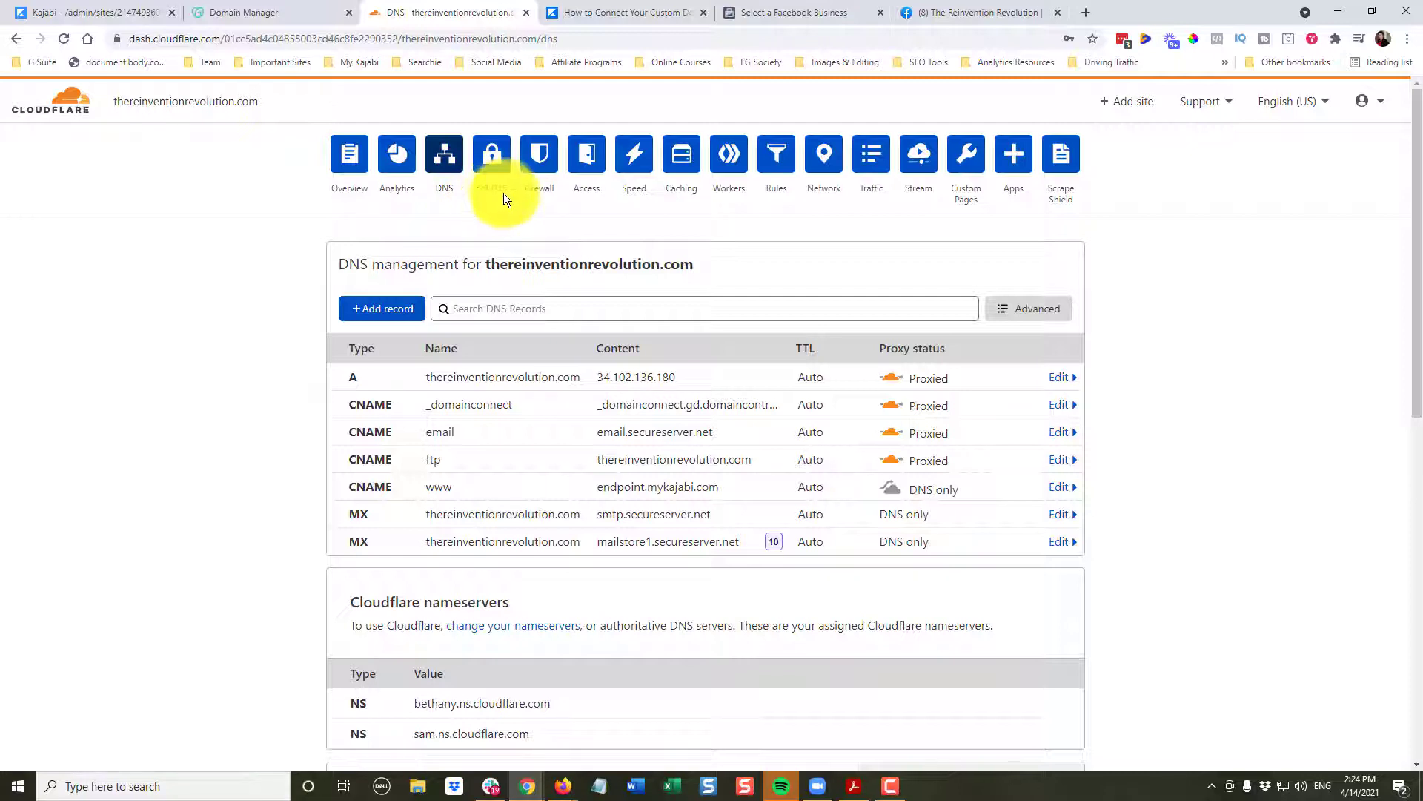
- Turn on Always Use HTTPS under SSL/TLS Edge Certificates
click(493, 158)
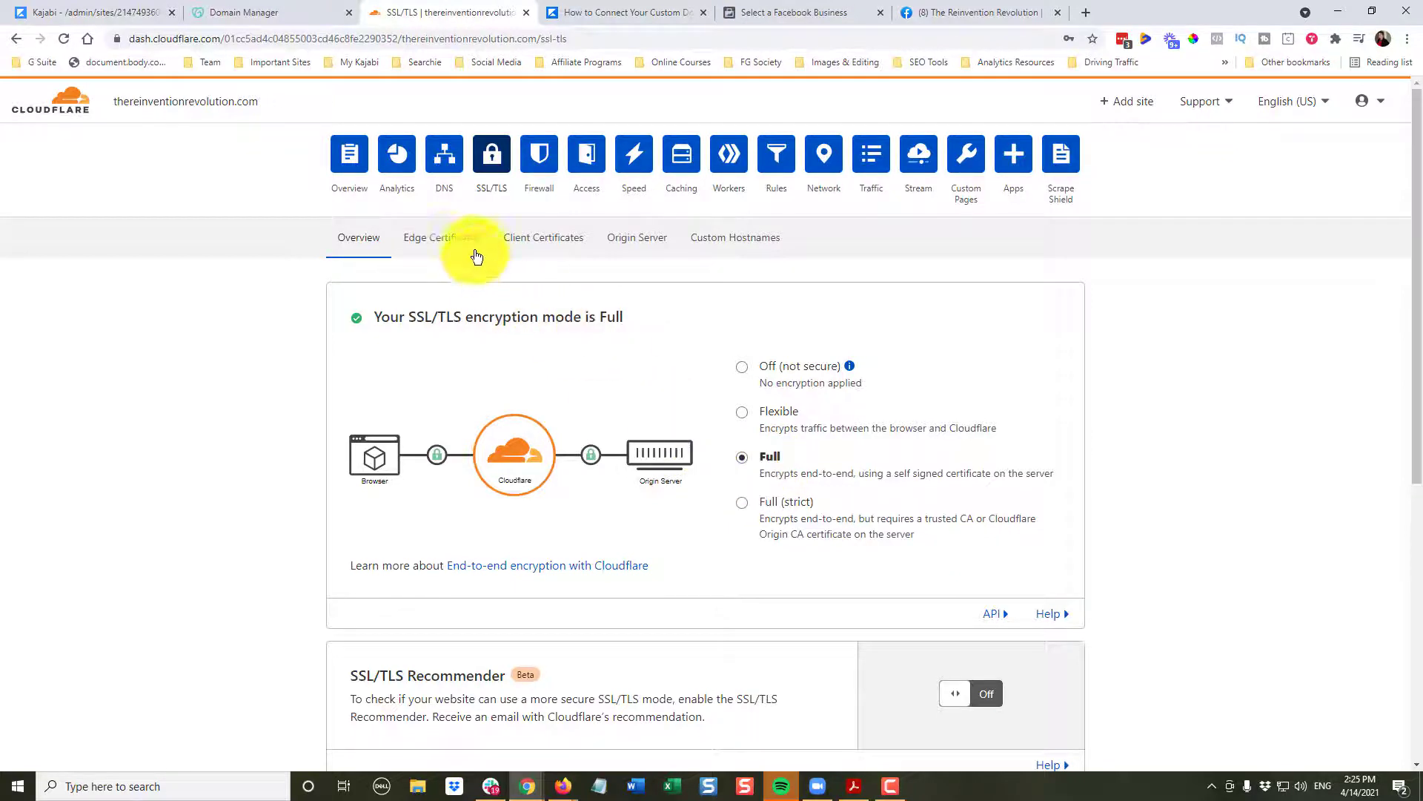
click(426, 243)
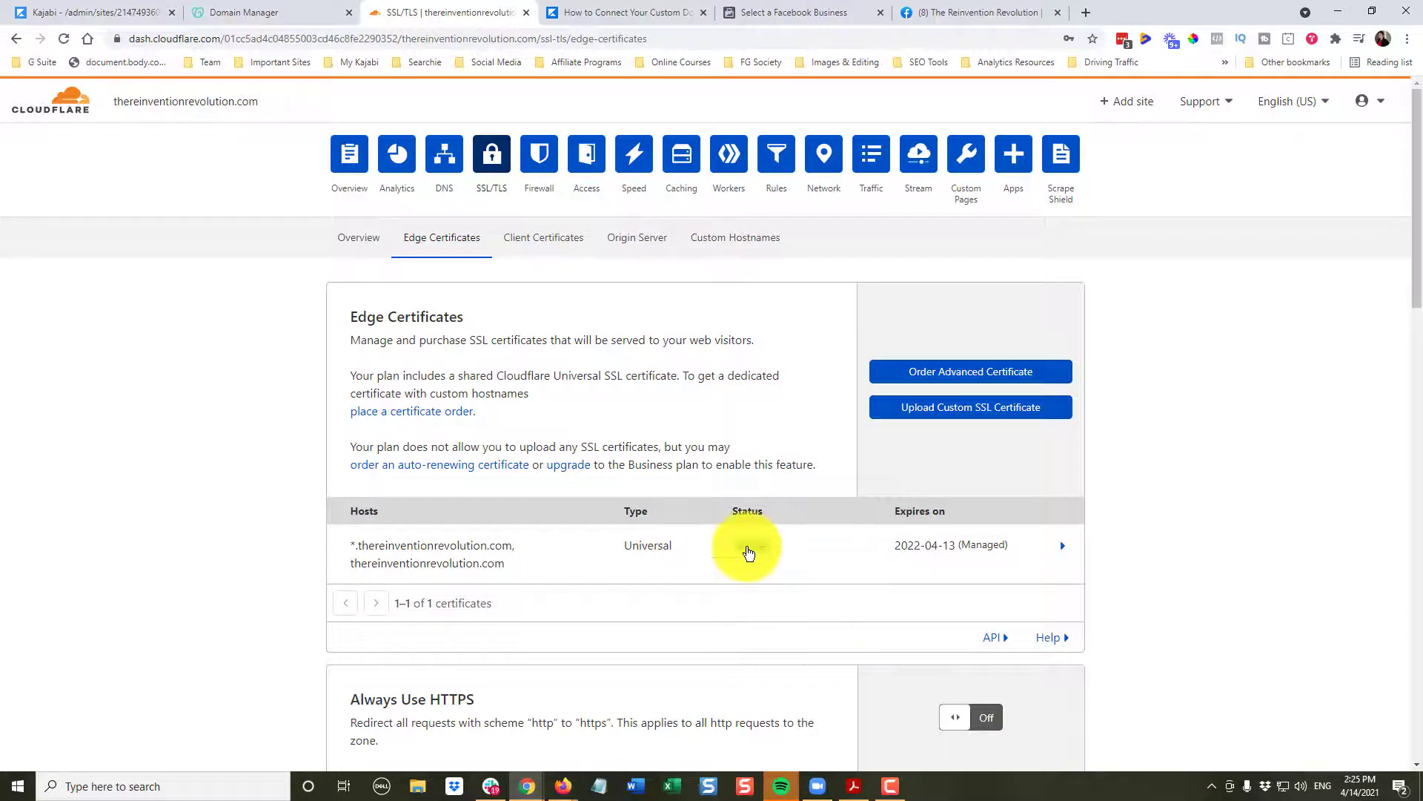
scroll(958, 664, down, 1)
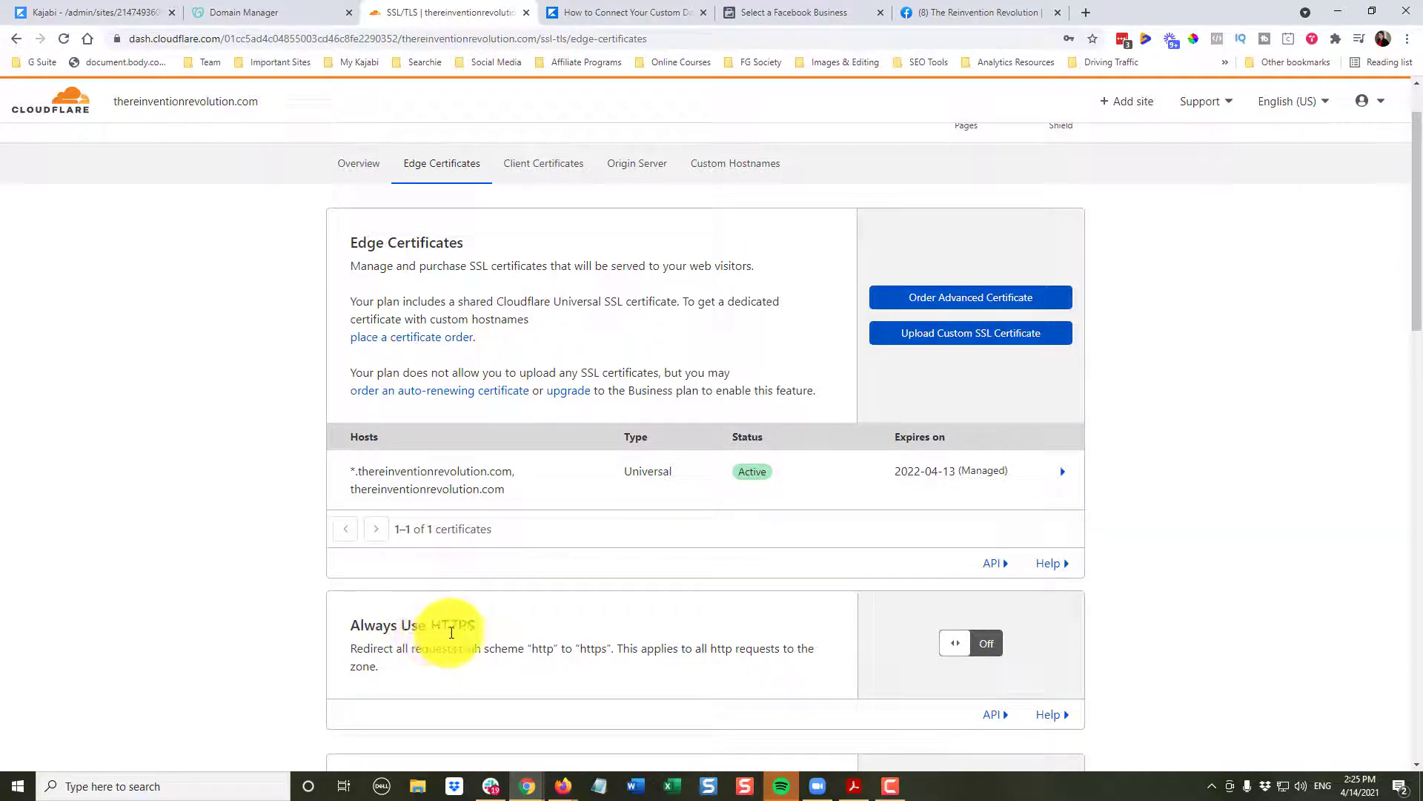
click(966, 644)
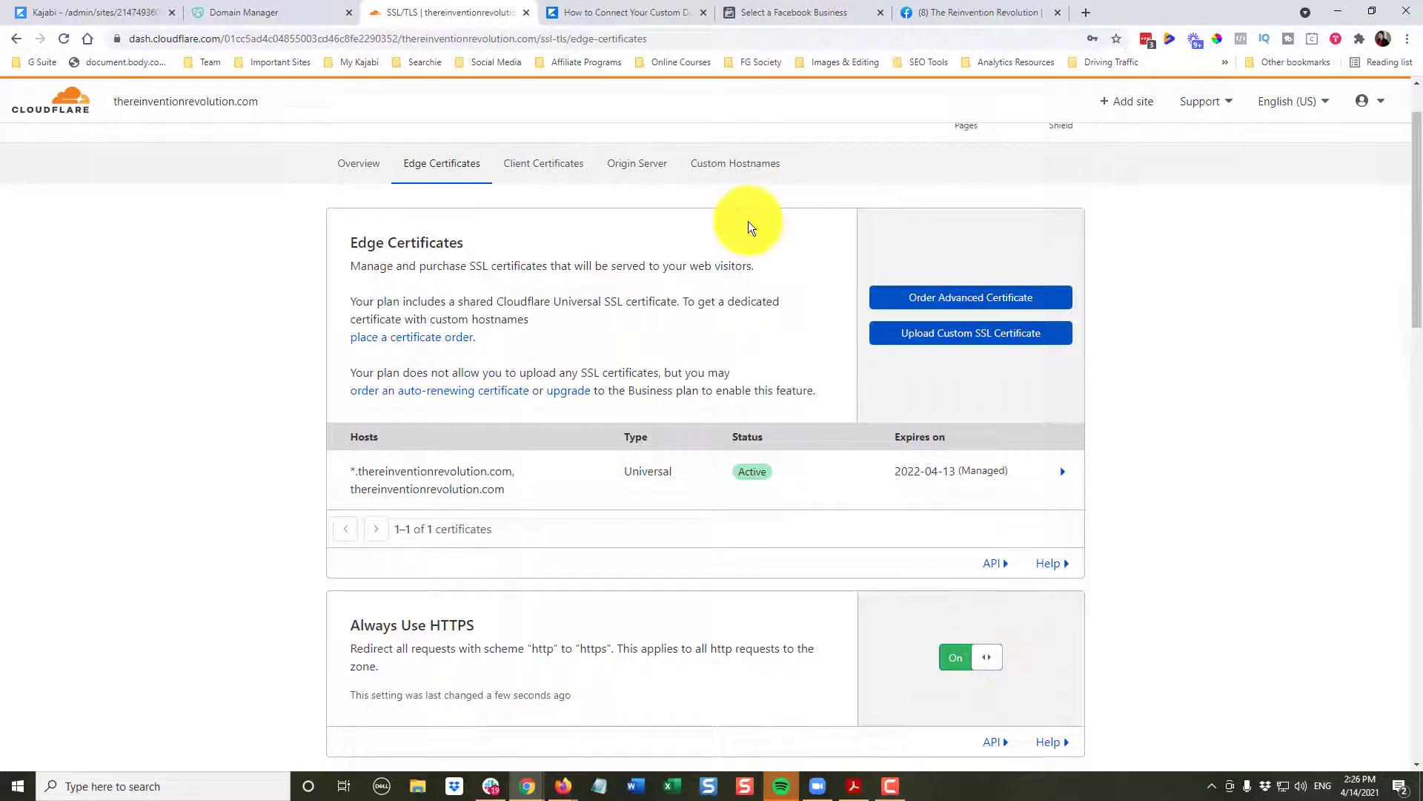
scroll(731, 280, up, 1)
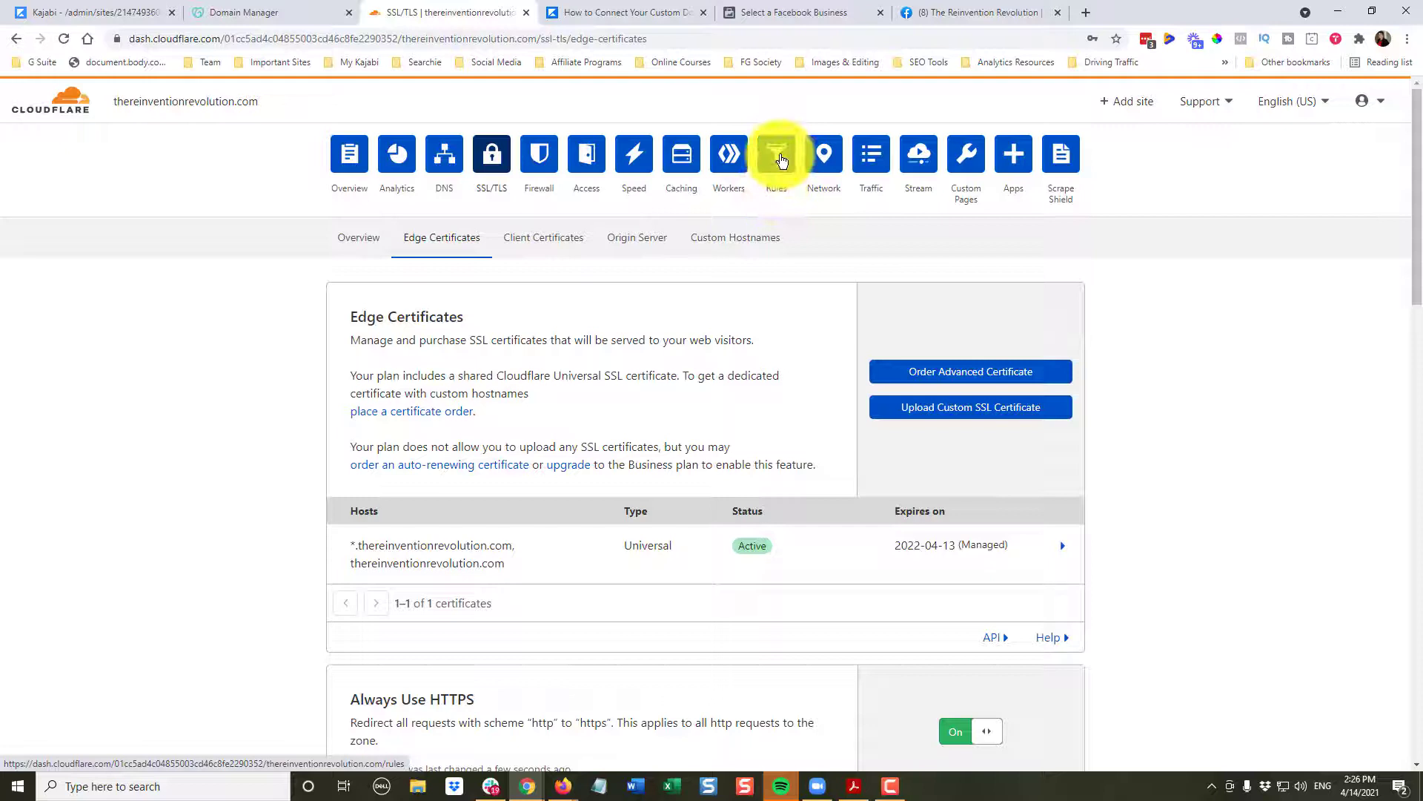
- Go to the domain's Rules section and start creating a new page rule
click(778, 157)
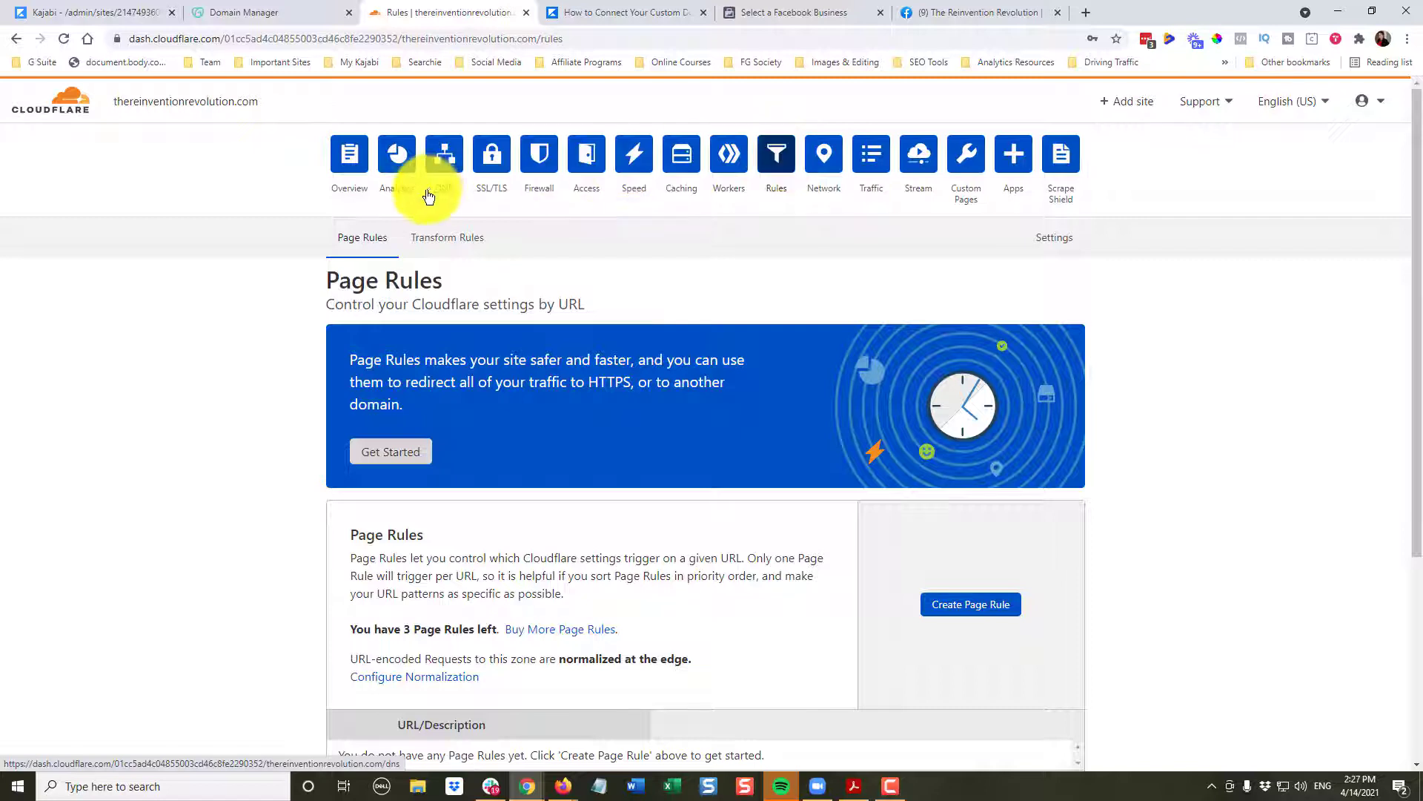
scroll(581, 451, down, 3)
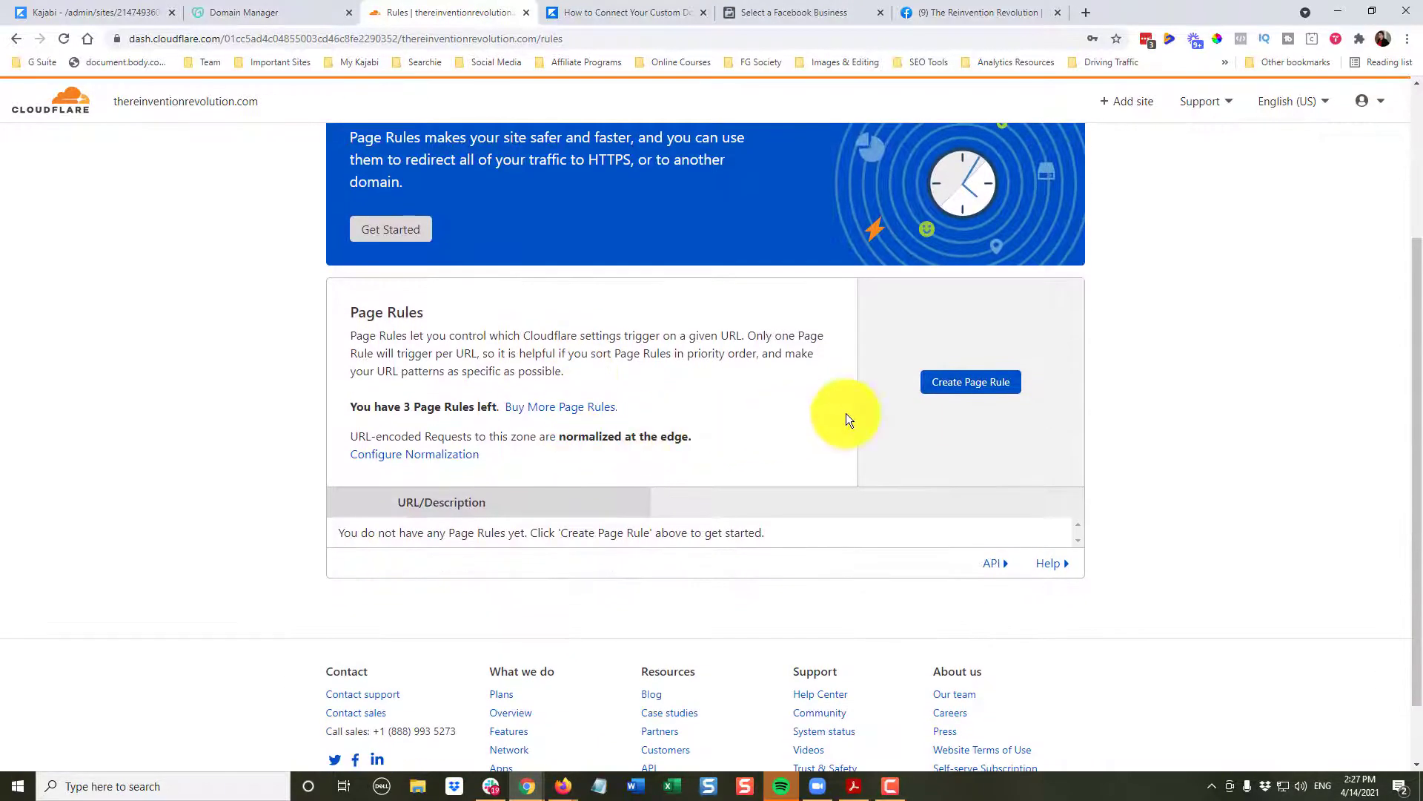
click(967, 383)
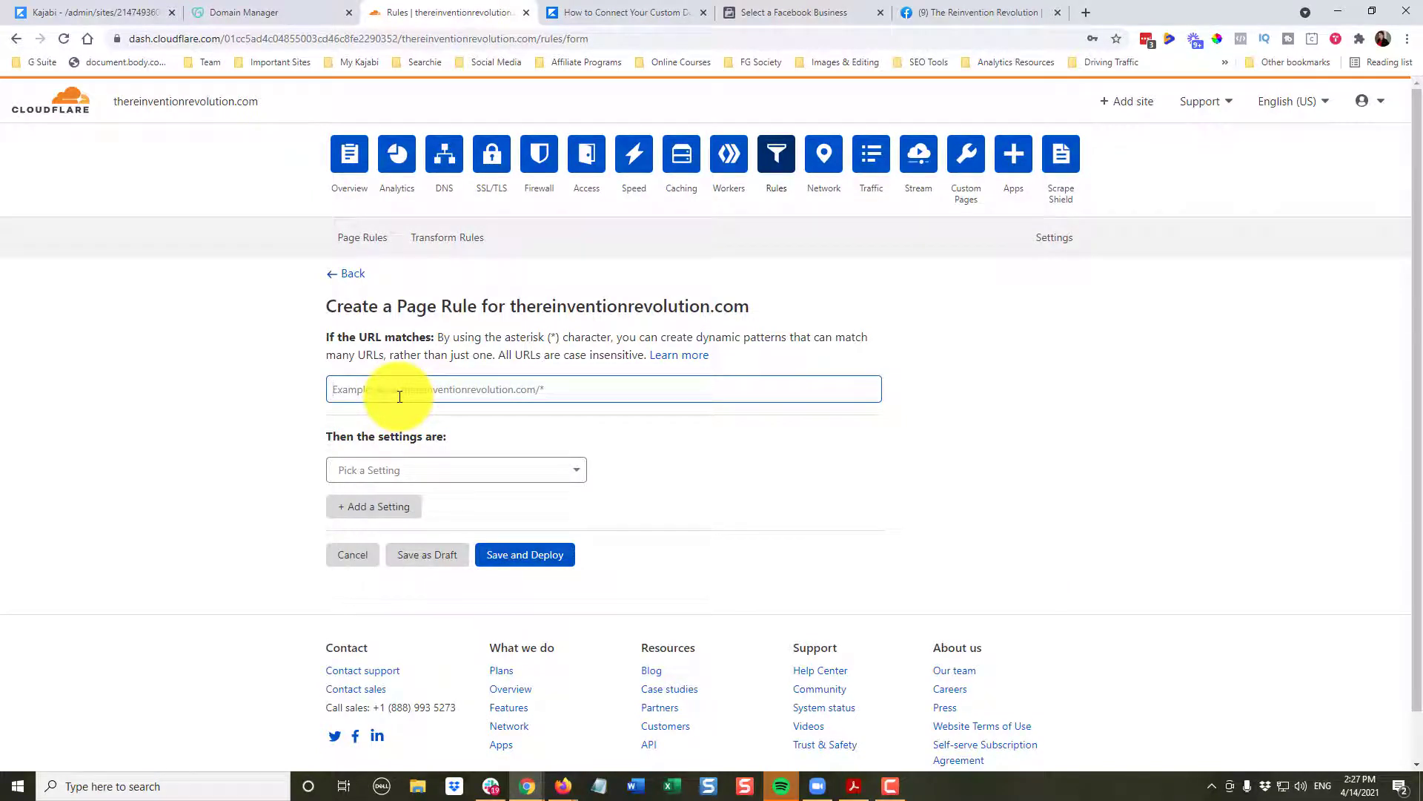
- Enter the URL pattern thereinventionrevolution.com/* and choose the Forwarding URL setting
text(thereinventionrevolution.com/*)
click(408, 472)
scroll(398, 608, down, 1)
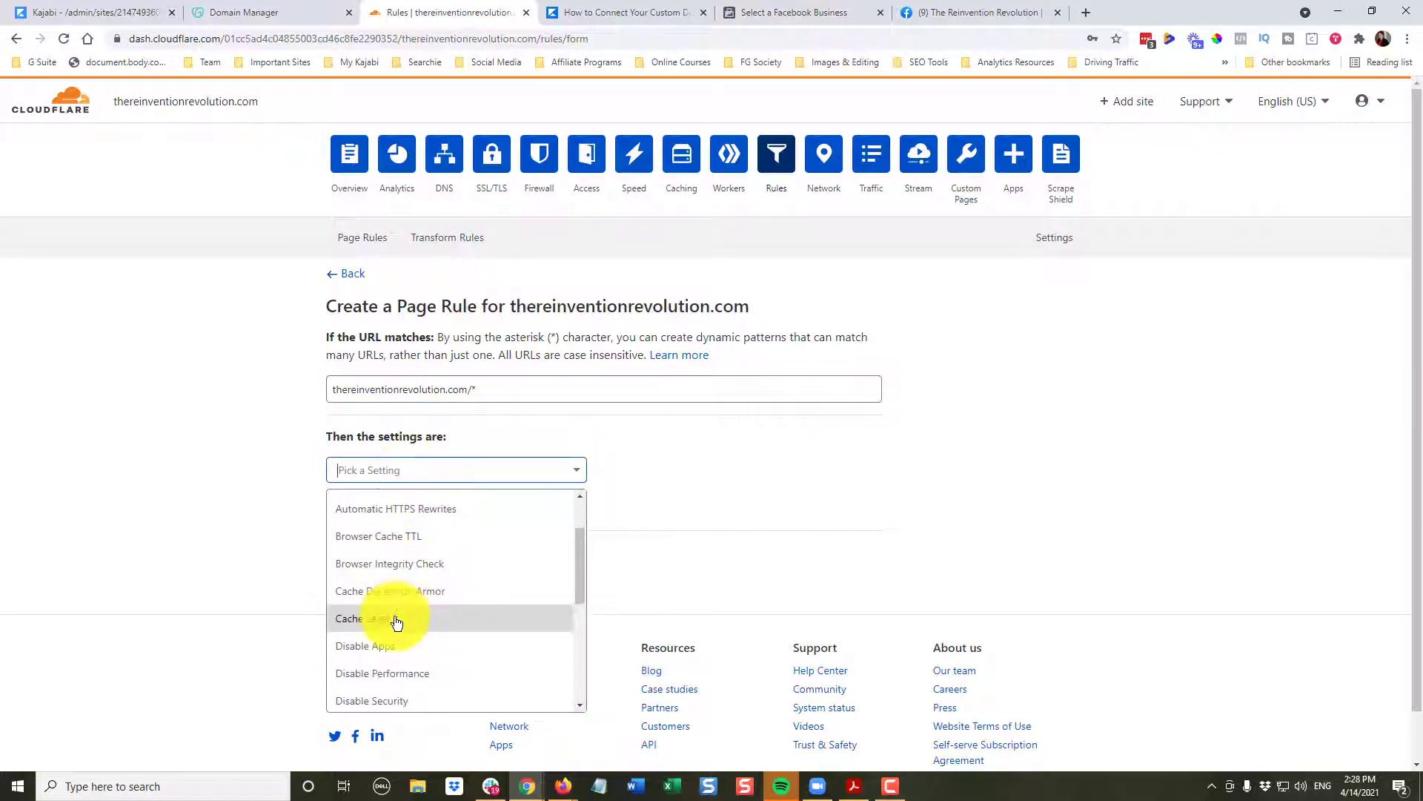
scroll(397, 619, down, 3)
scroll(385, 593, down, 1)
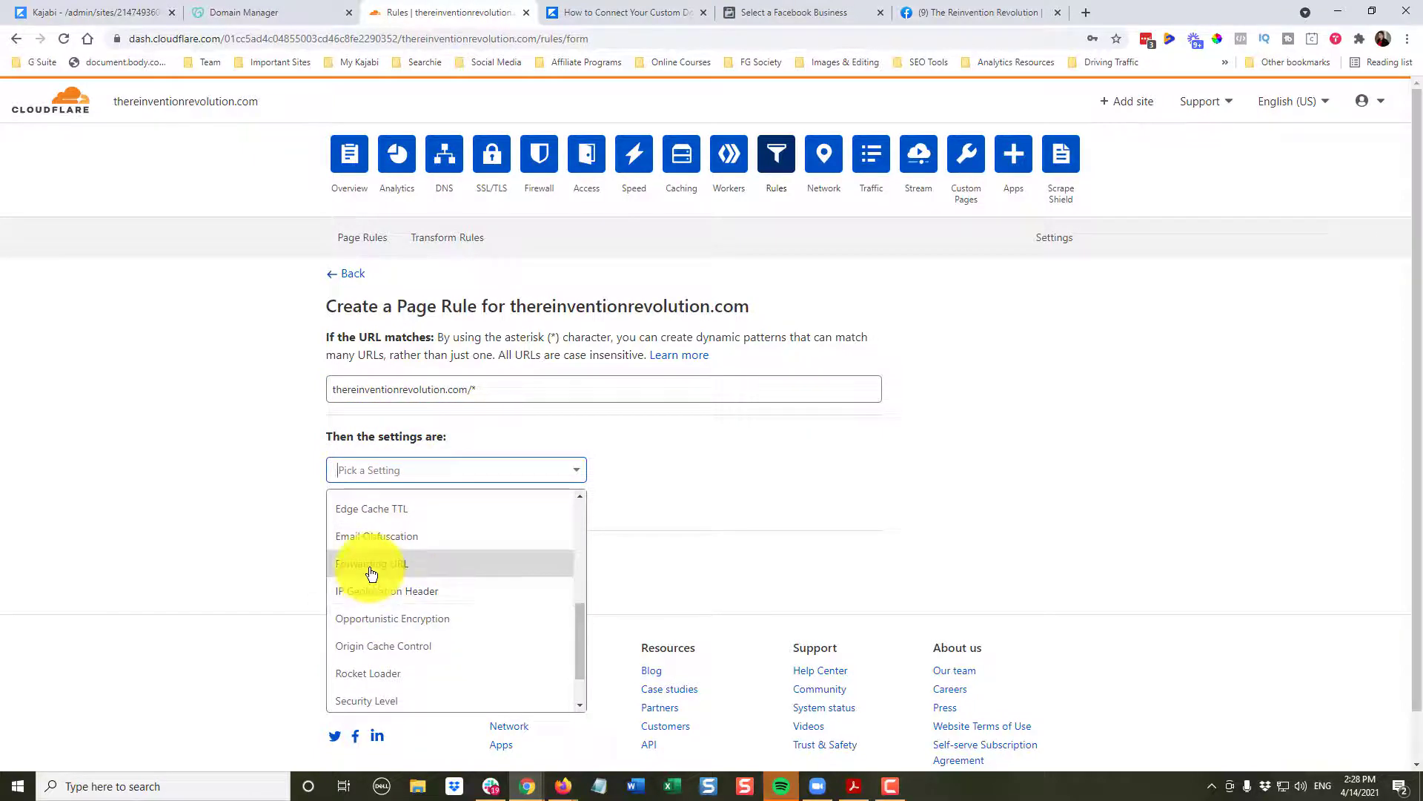
click(371, 565)
click(644, 468)
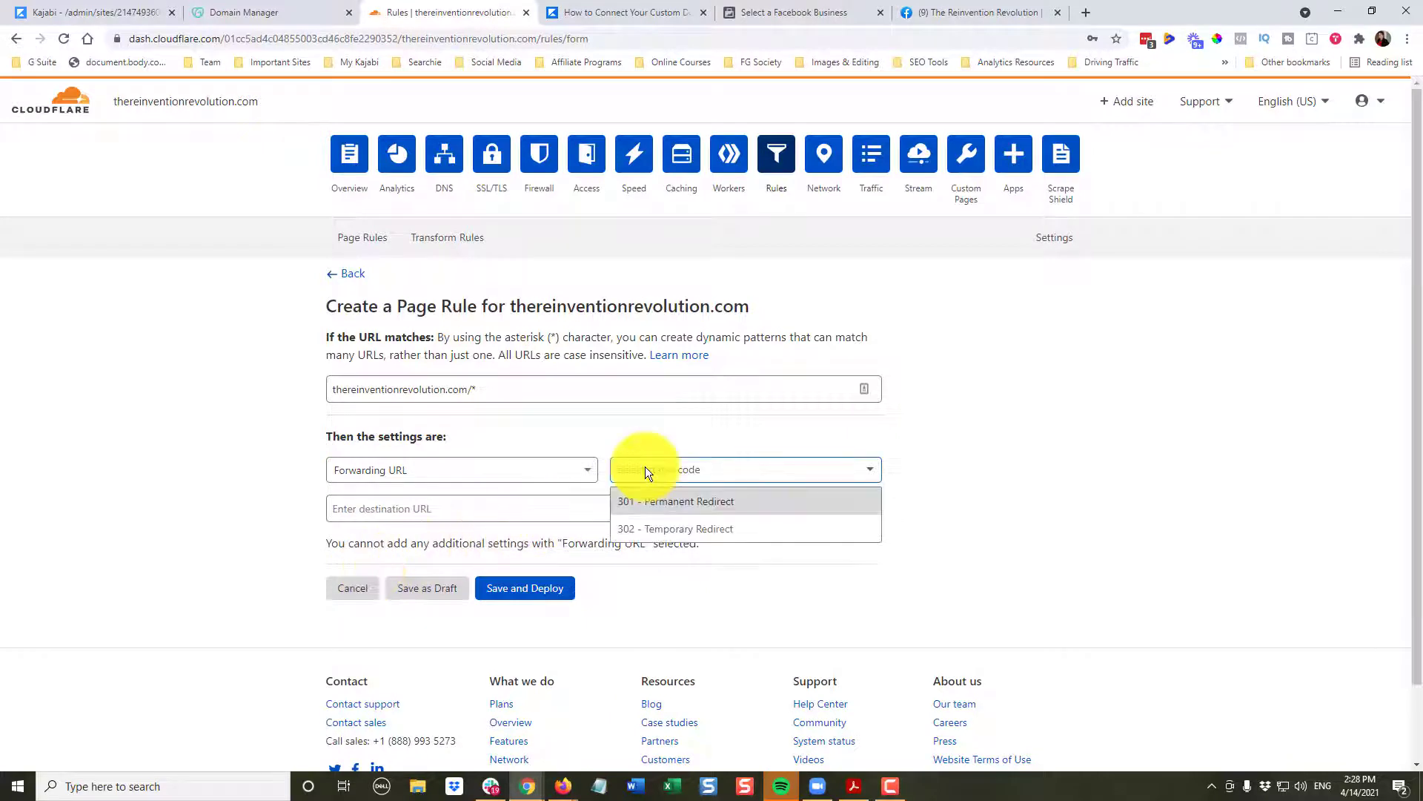
click(663, 505)
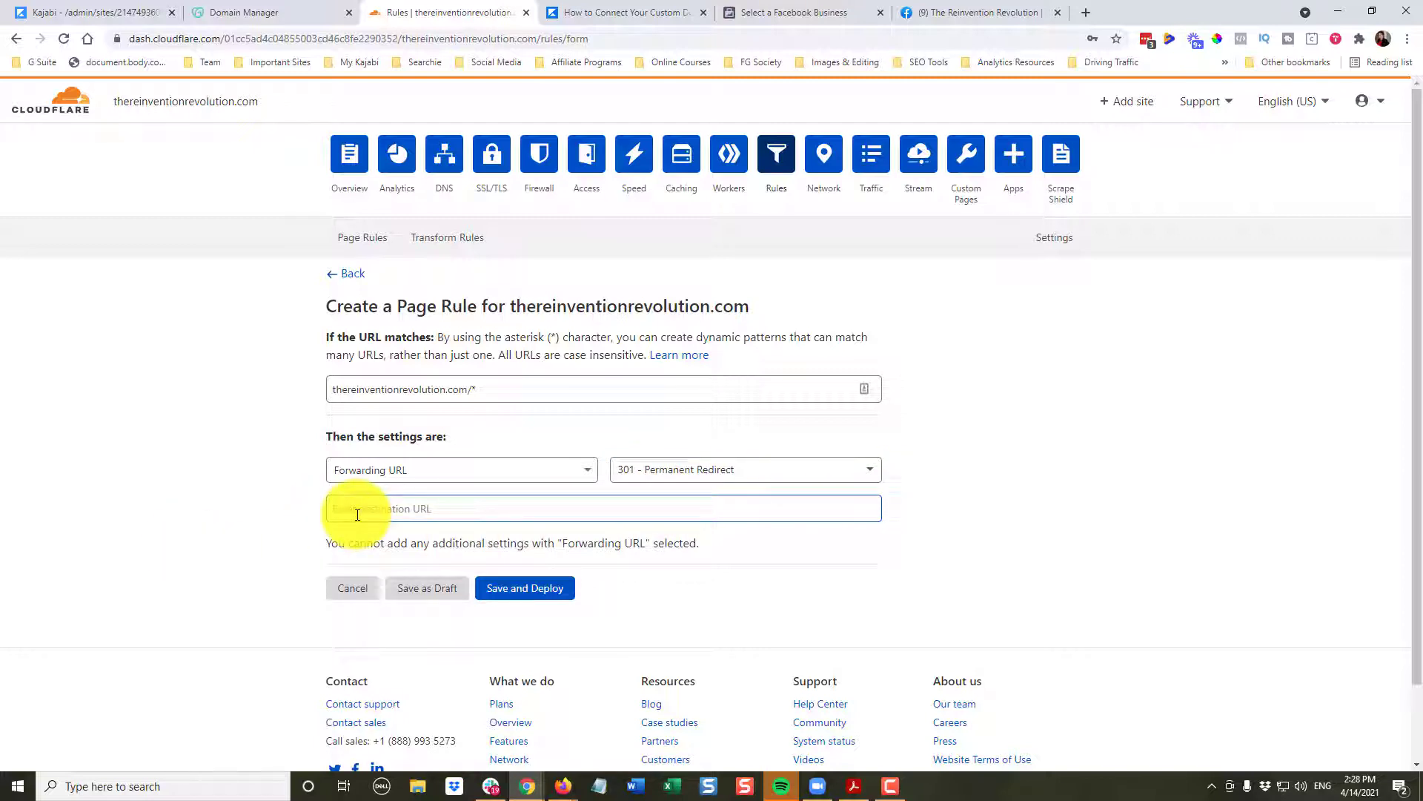
text(https://www.thereinventionrevolution.com/$1)
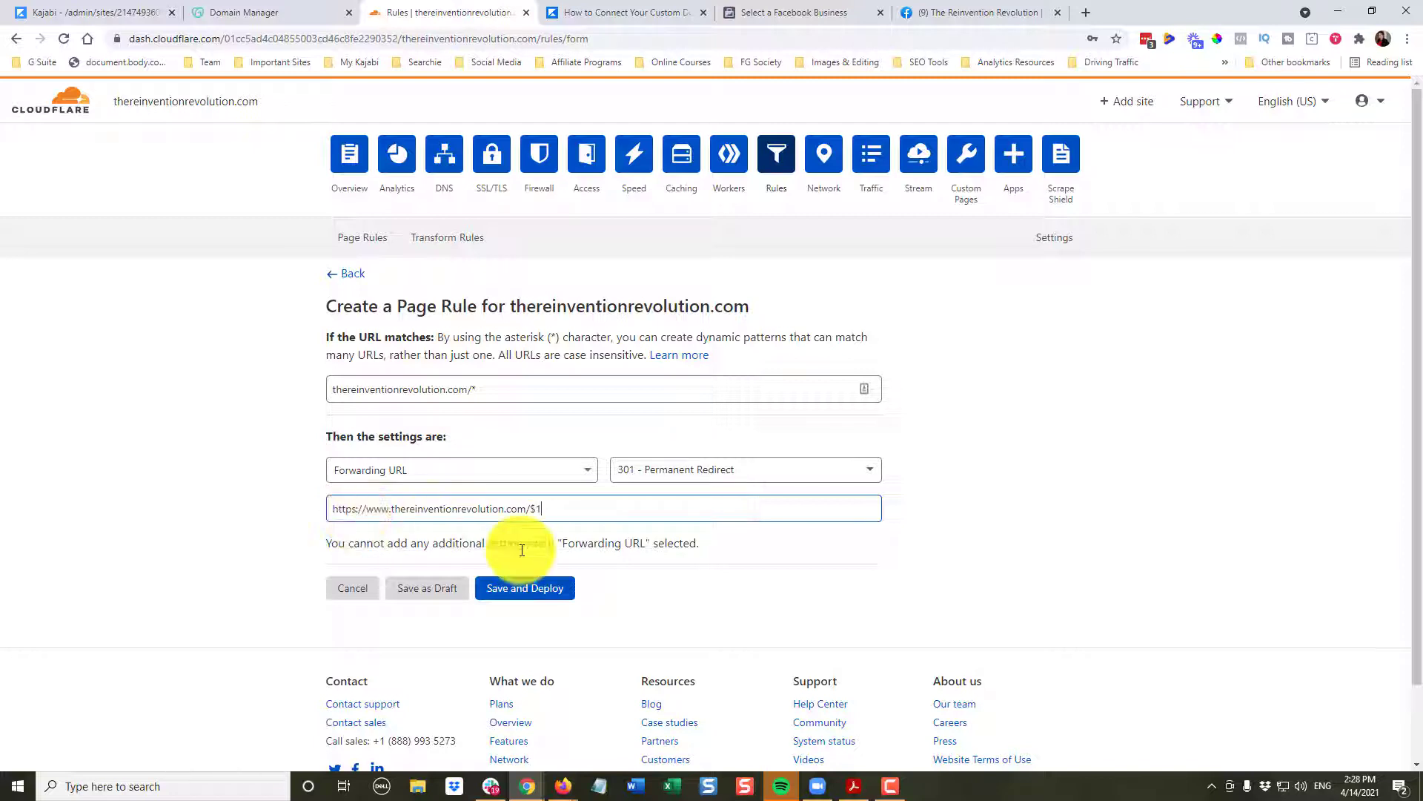
click(531, 594)
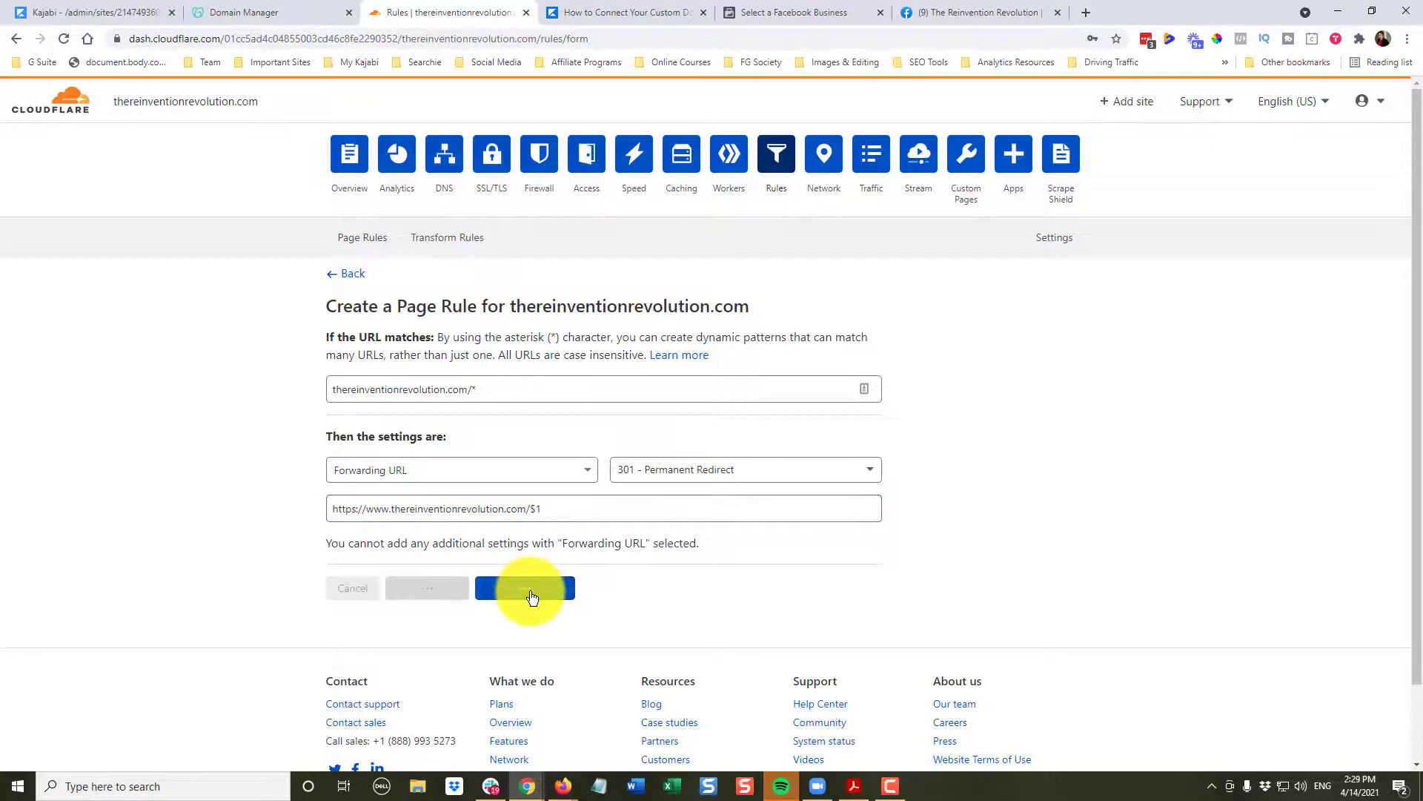
scroll(223, 119, down, 3)
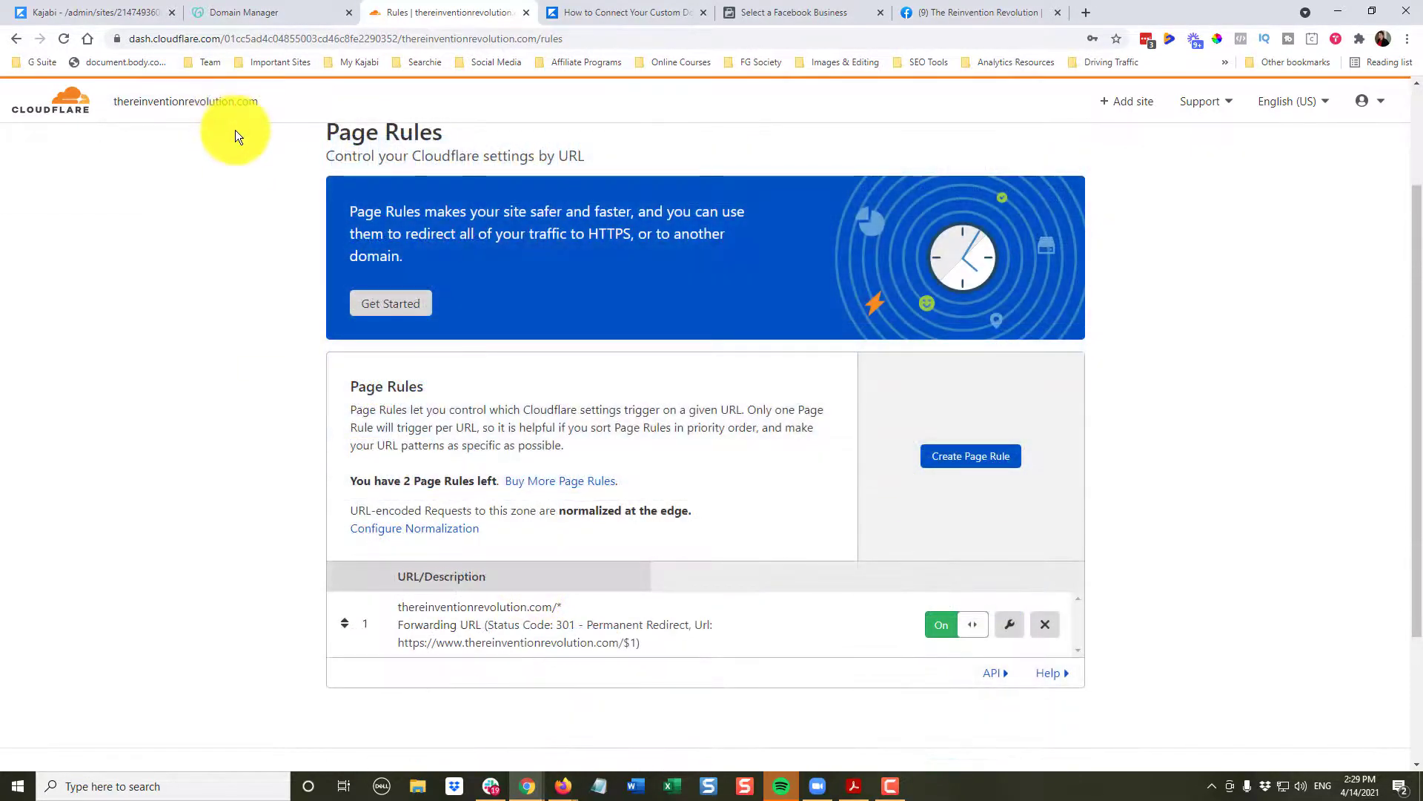
- In Kajabi, reopen Settings > Domain to refresh the custom domain's DNS and SSL status
click(68, 12)
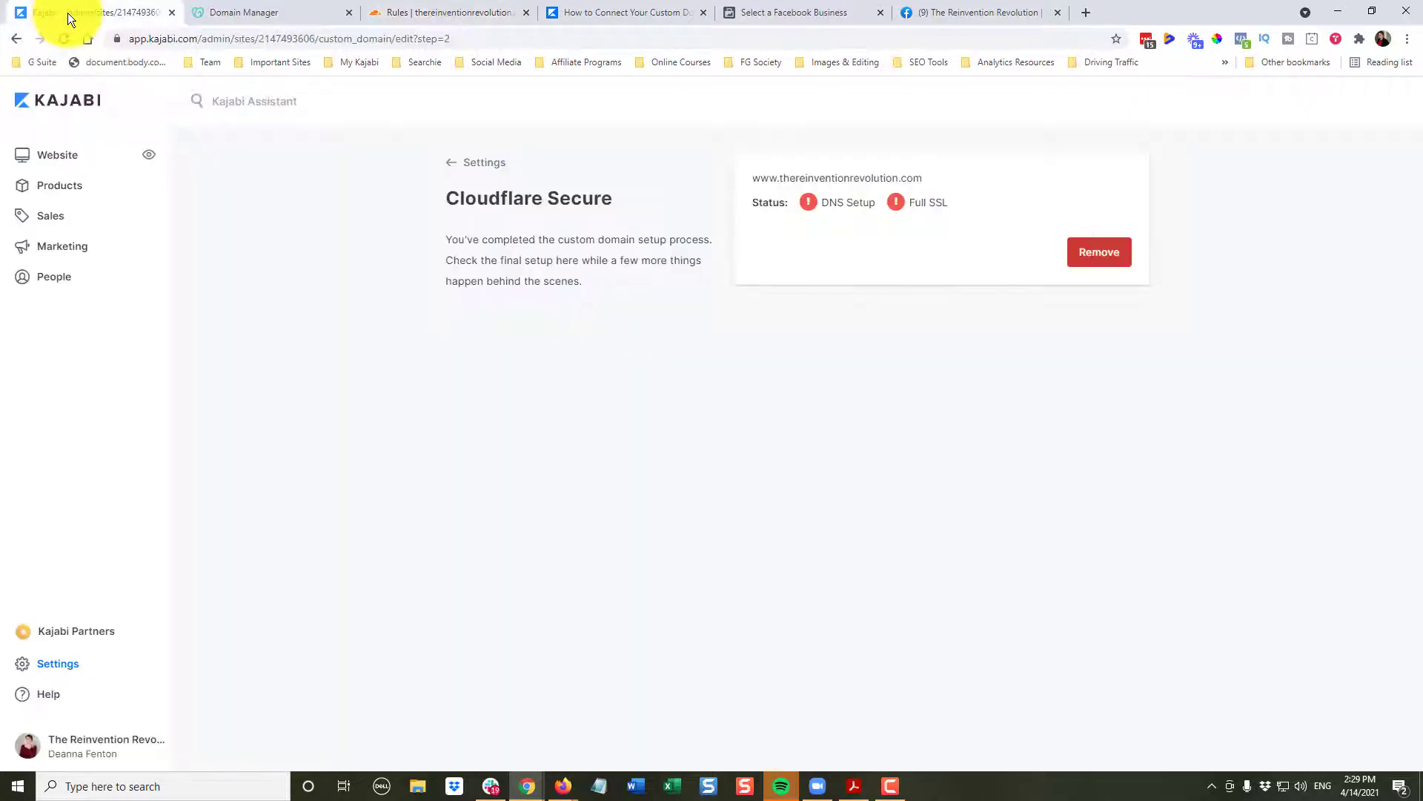
click(482, 165)
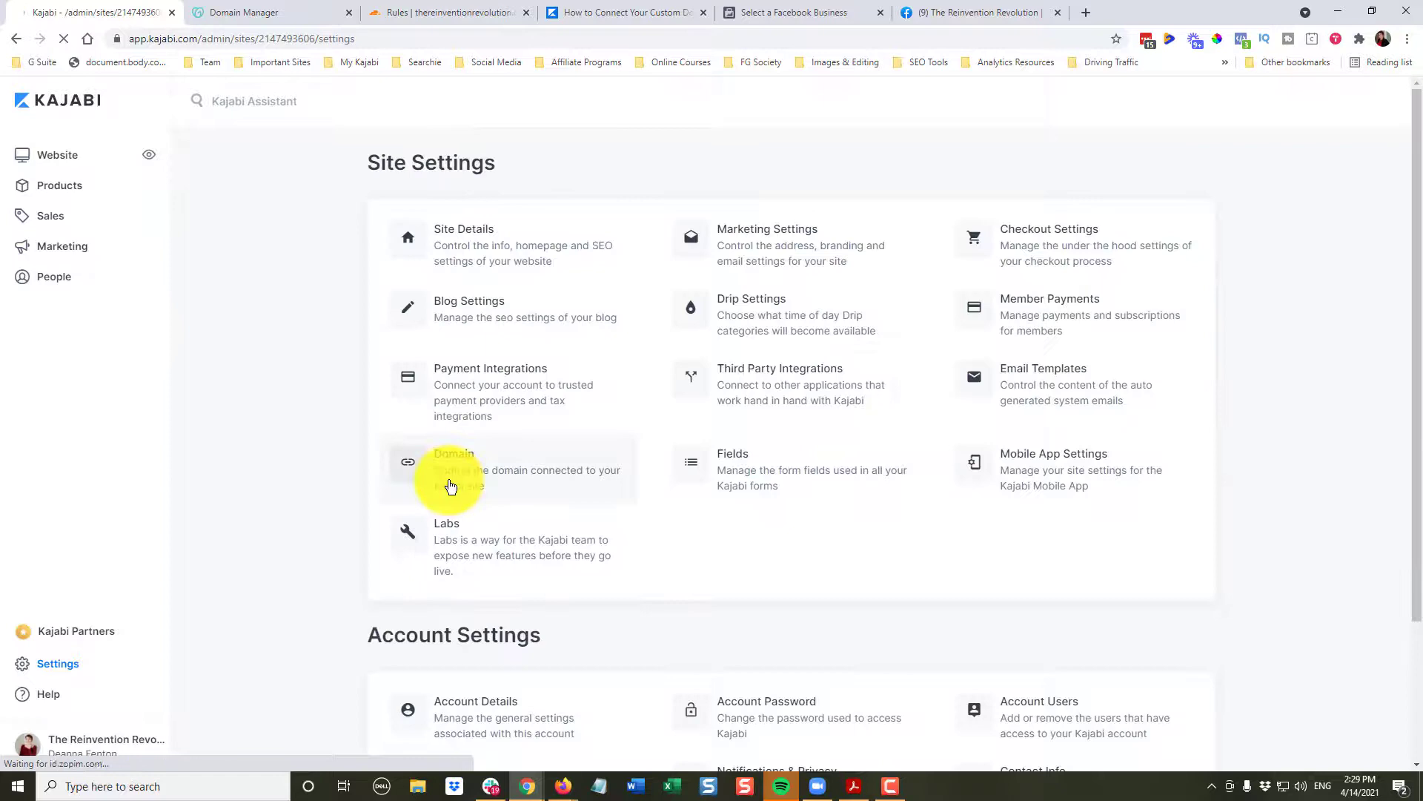
click(448, 485)
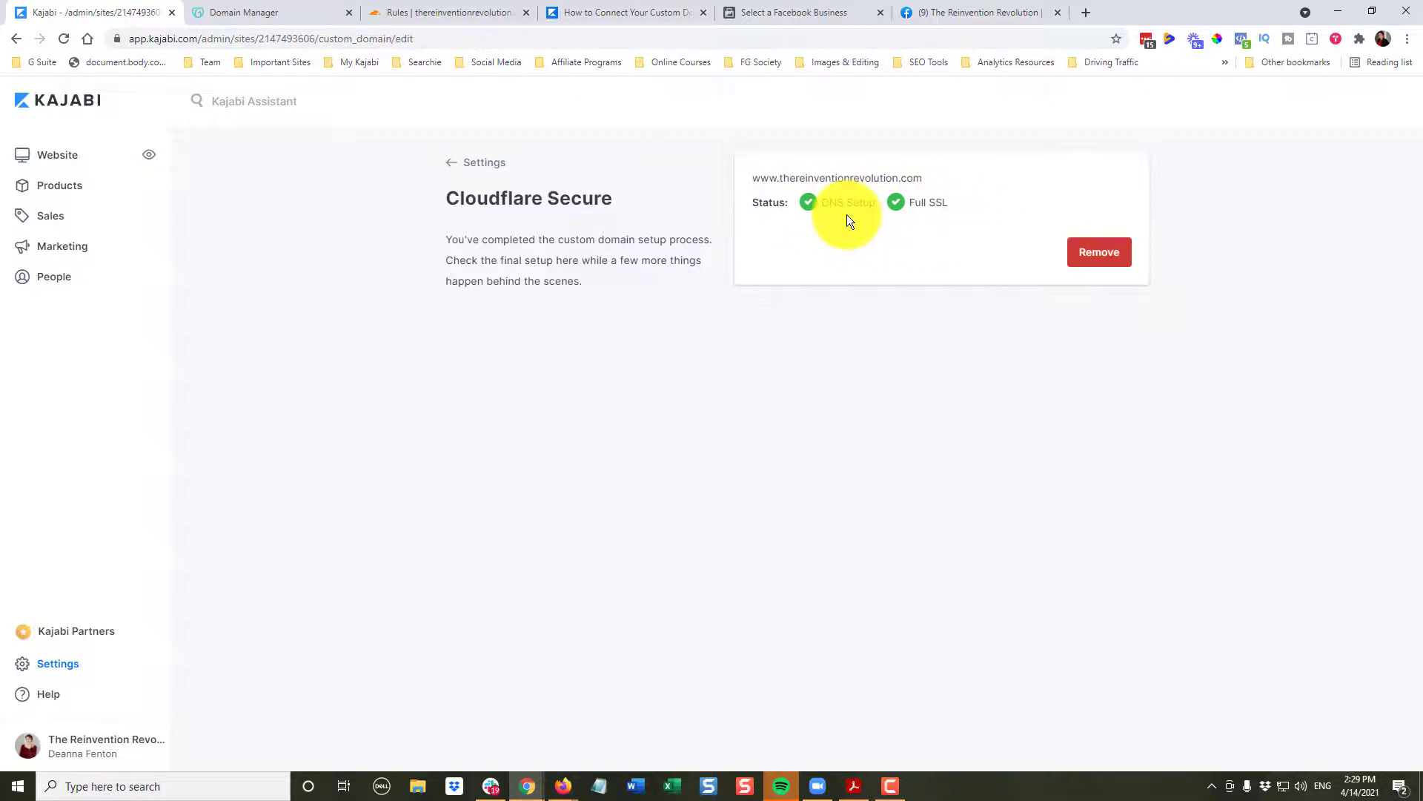
click(1087, 13)
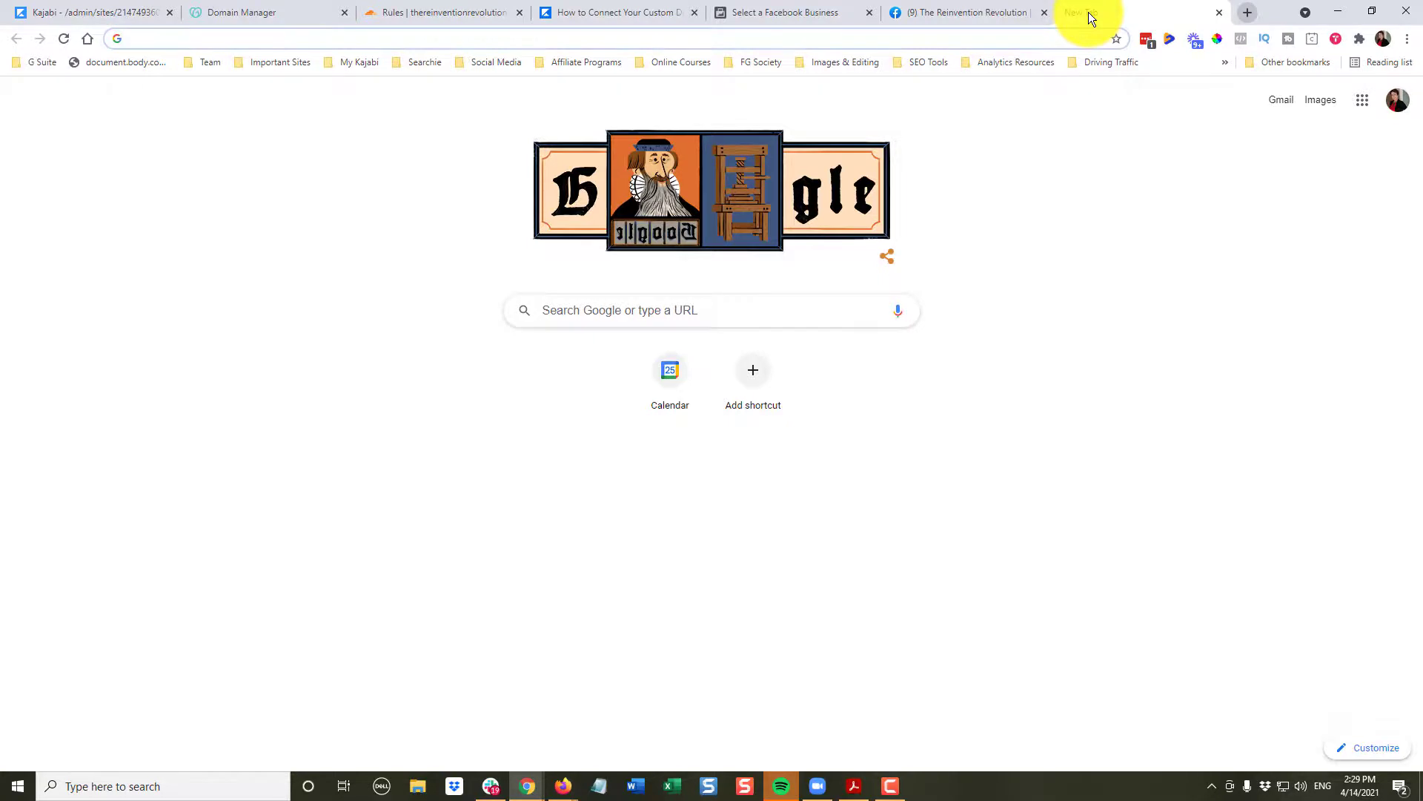
text(www.thereinv)
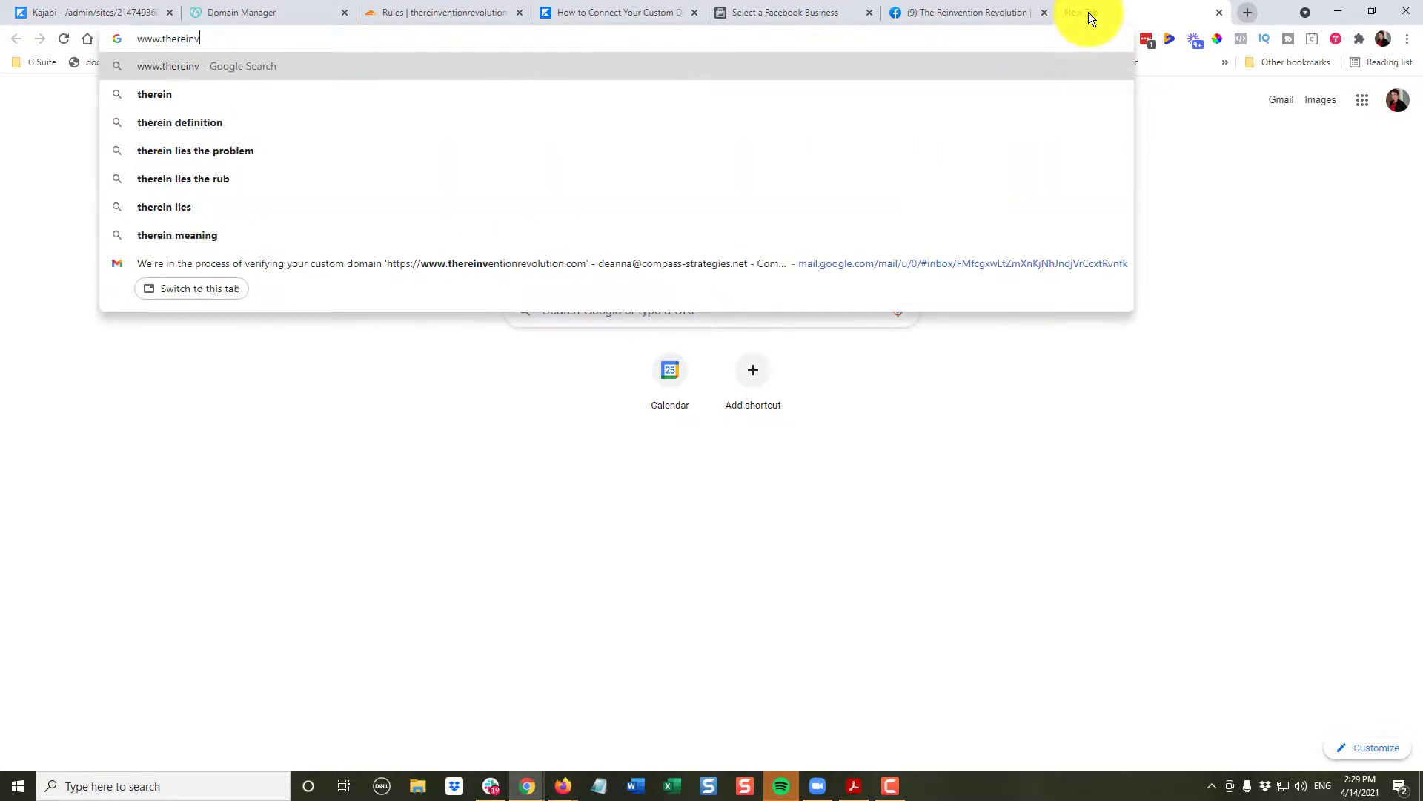
text(entionrevolution.com)
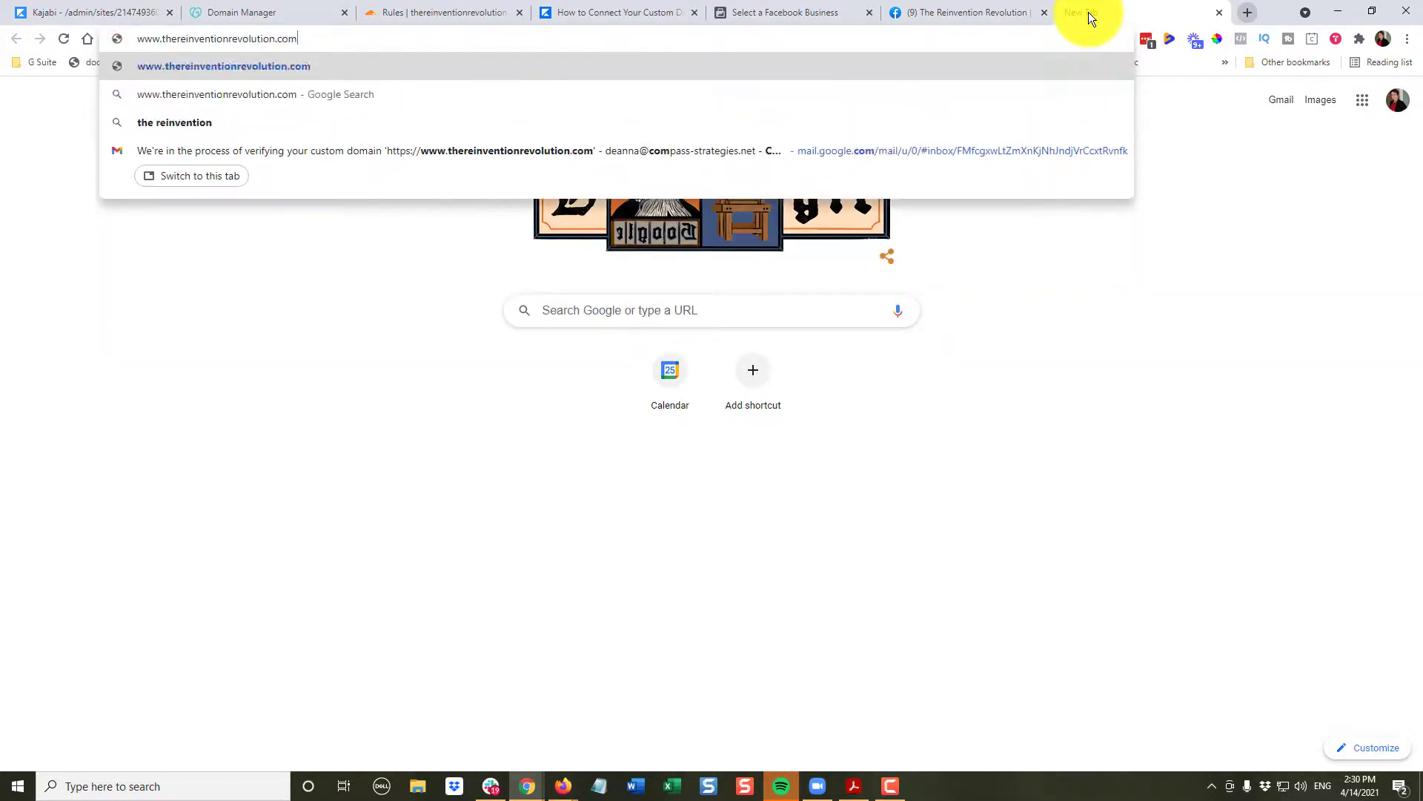
key(Return)
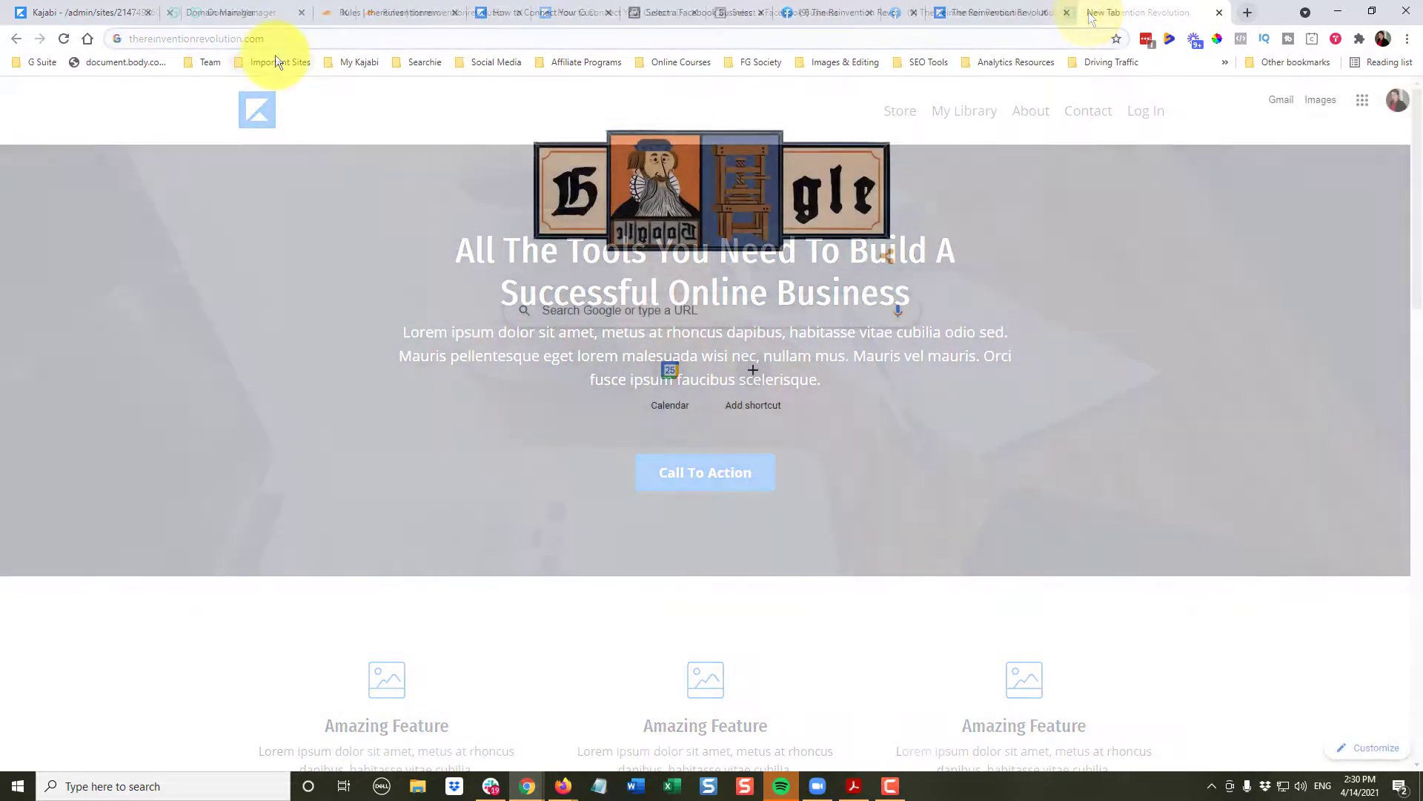
text(thereinventi)
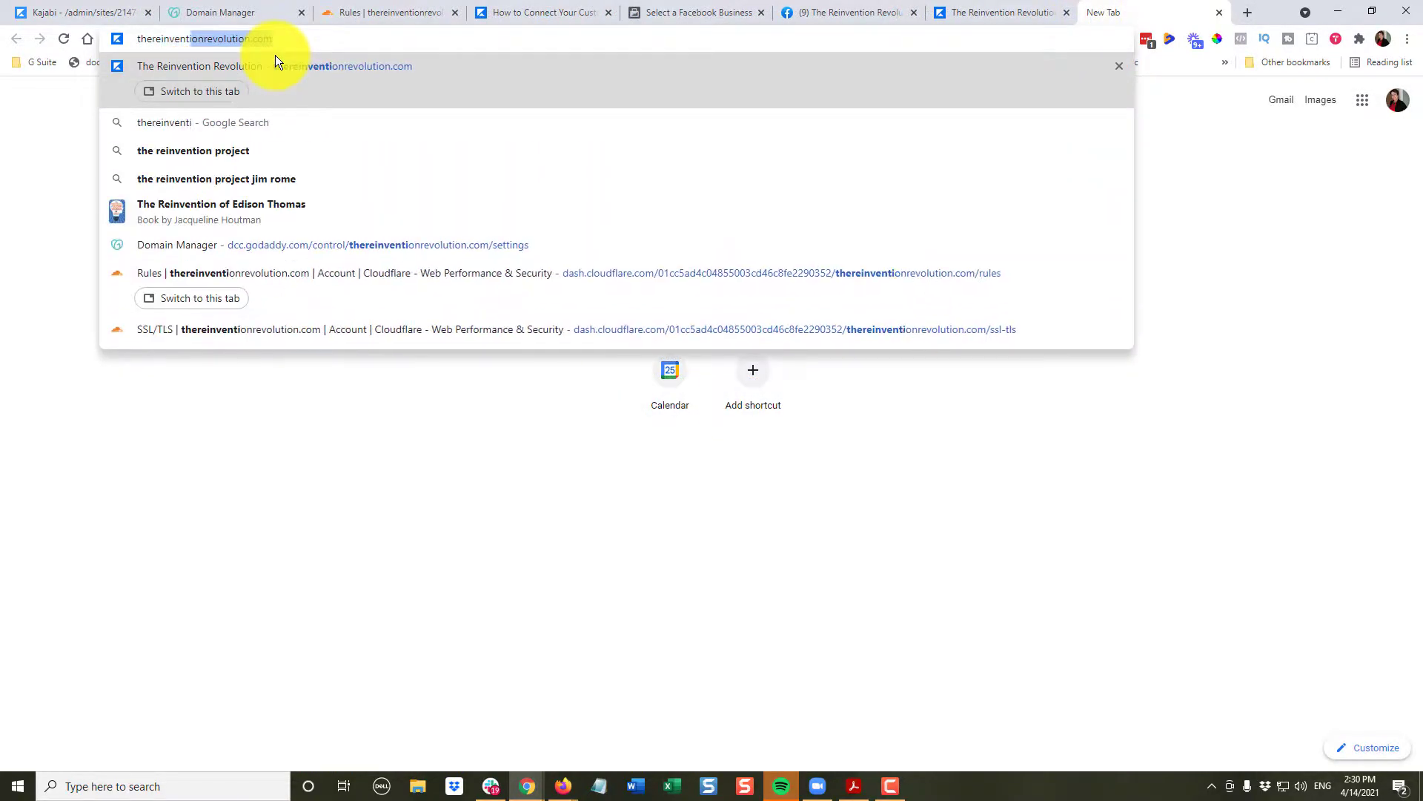
text(on)
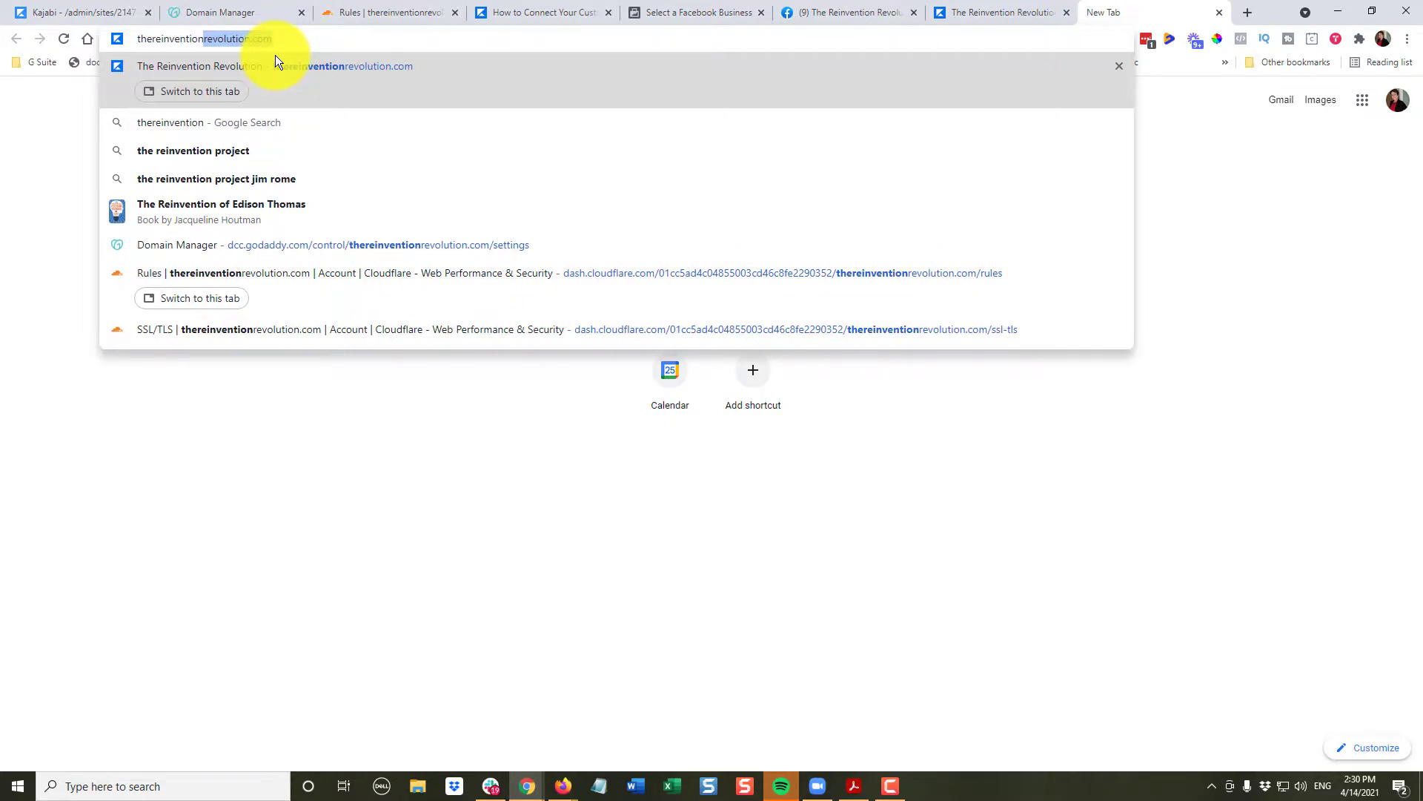
key(Return)
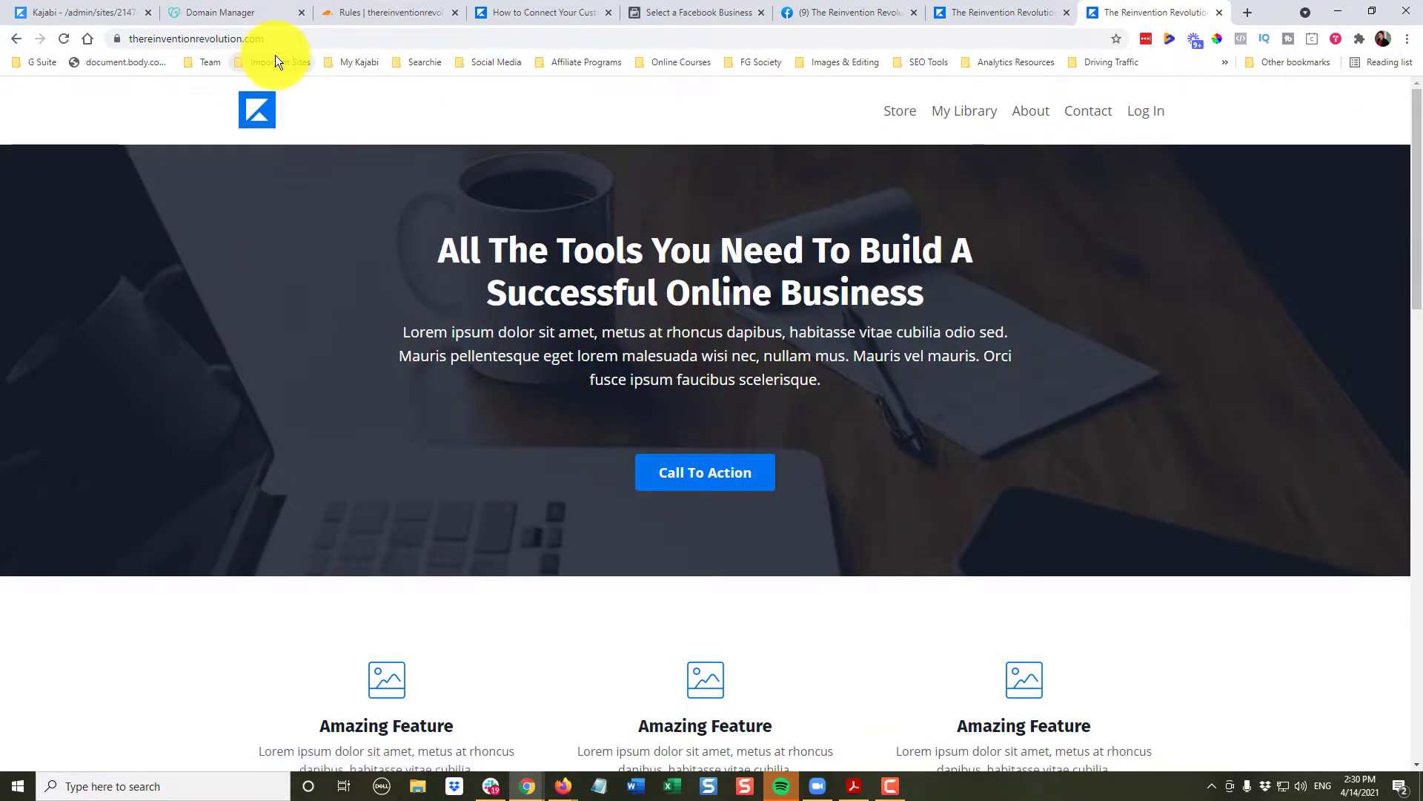